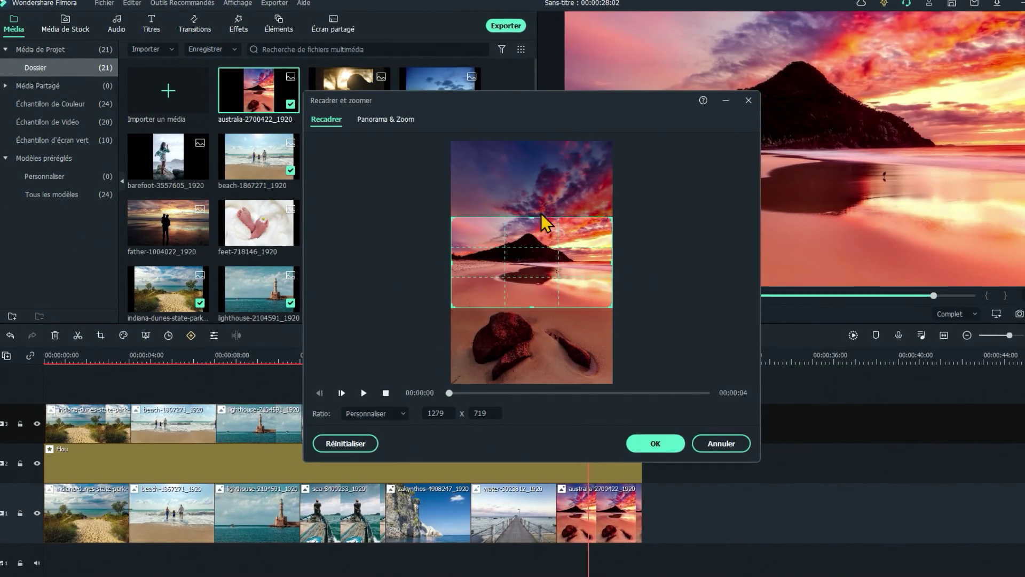
Shift the crop frame lower on the vertical australia-2700422_1920 photo
left_click_drag(543, 222, 552, 286)
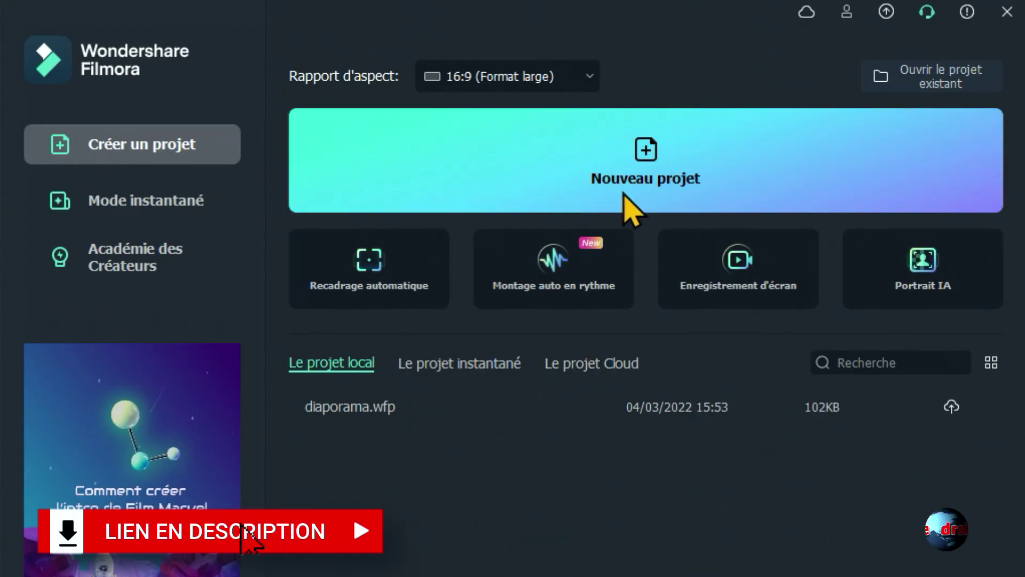
Create a new project with the 16:9 (Format large) aspect ratio
left_click(577, 80)
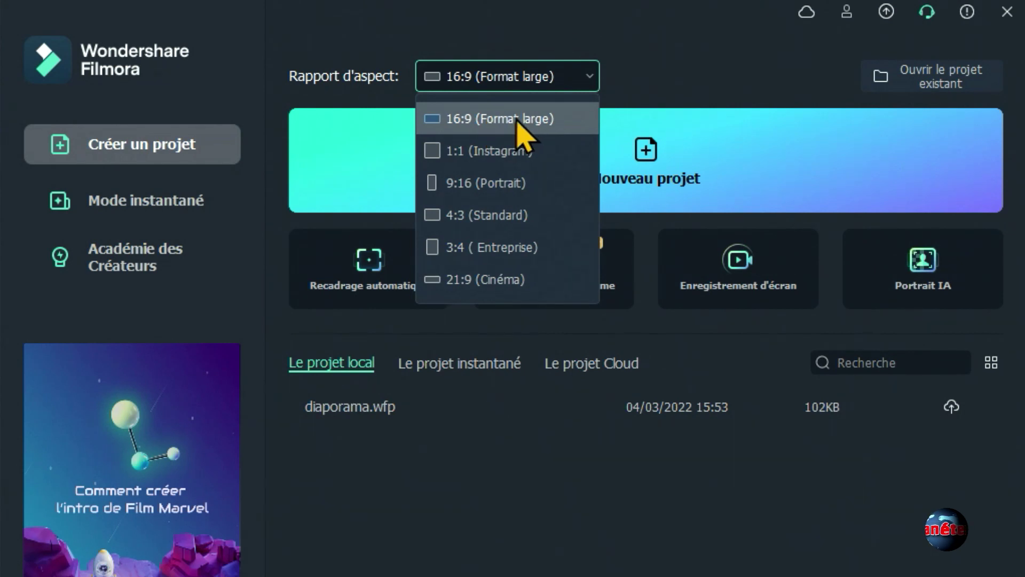
left_click(558, 81)
left_click(587, 75)
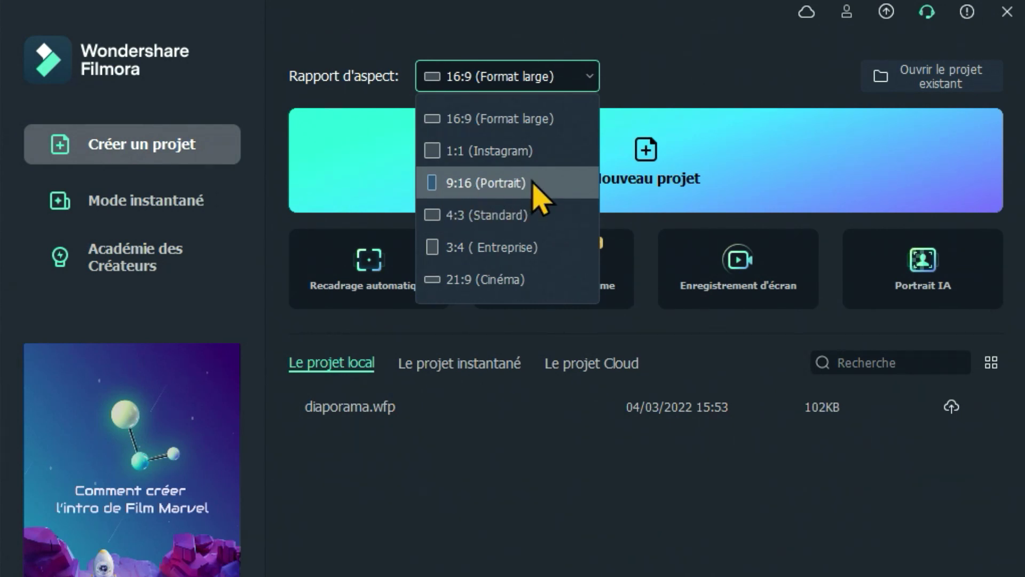
left_click(487, 188)
left_click(541, 122)
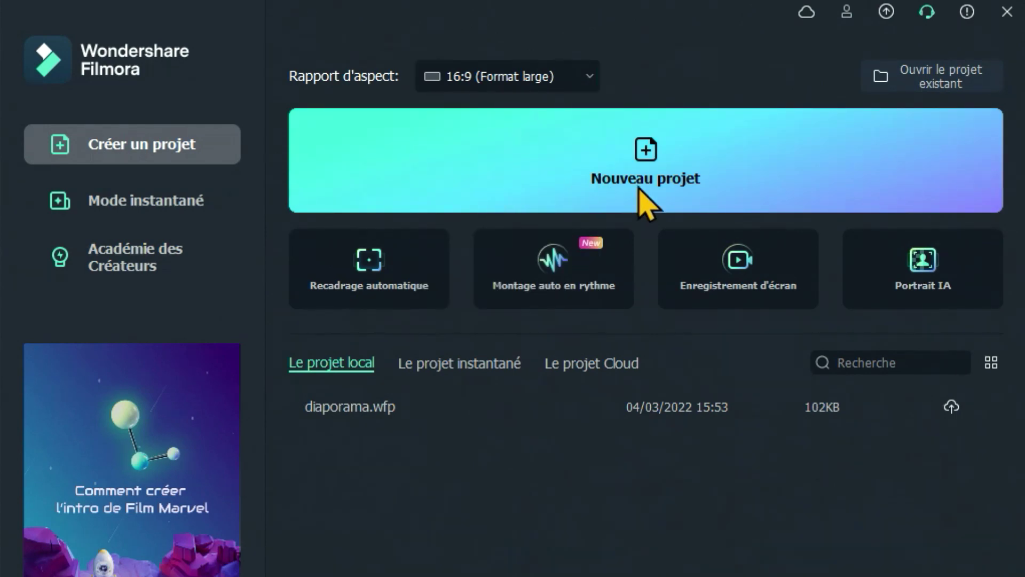
left_click(645, 202)
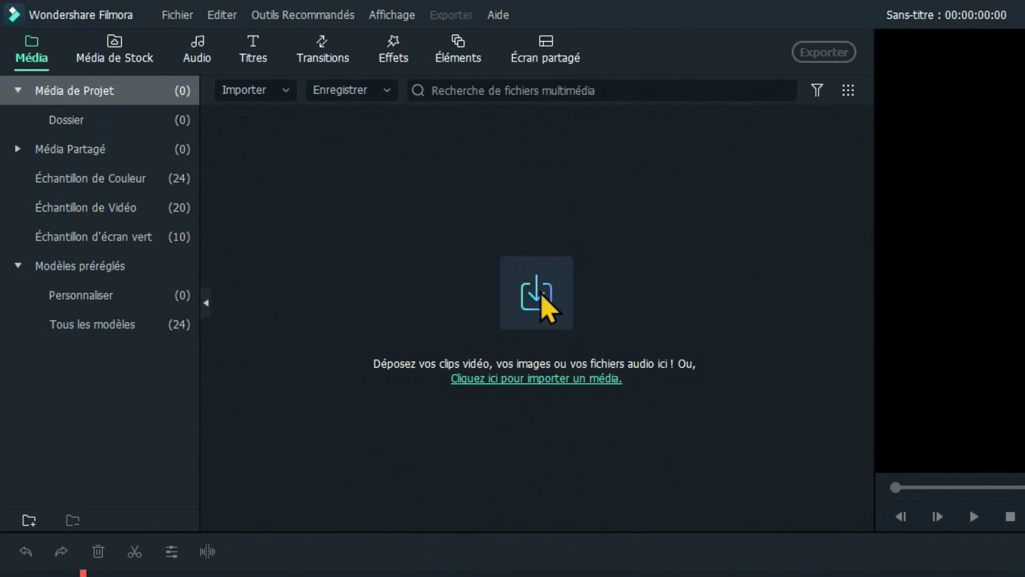
Import all the photos in the images folder, from australia-2700422_1920.jpg through zakynthos-4908247_1920.jpg, into the project media
left_click(540, 296)
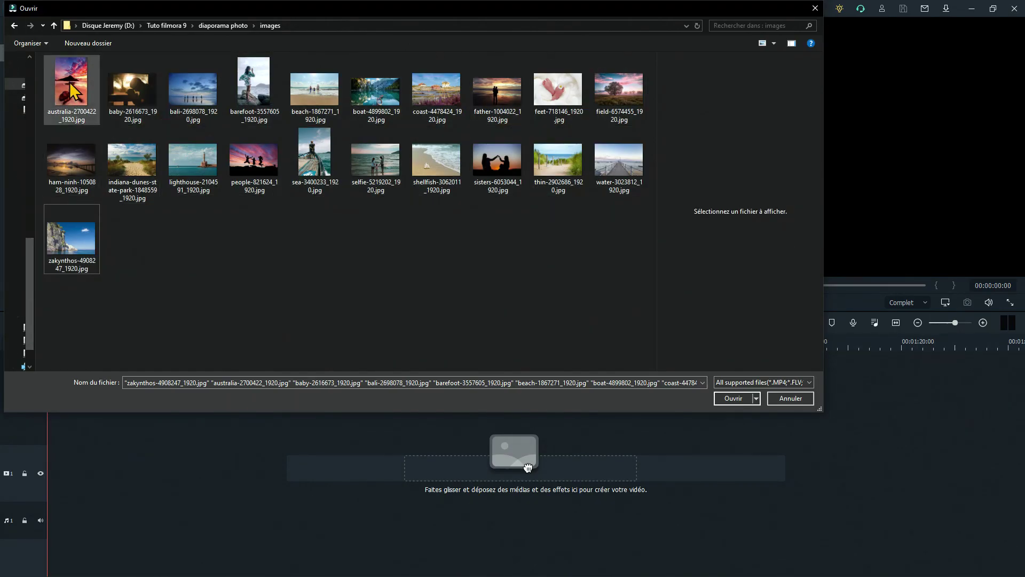
left_click(73, 91)
left_click(75, 239, "shift")
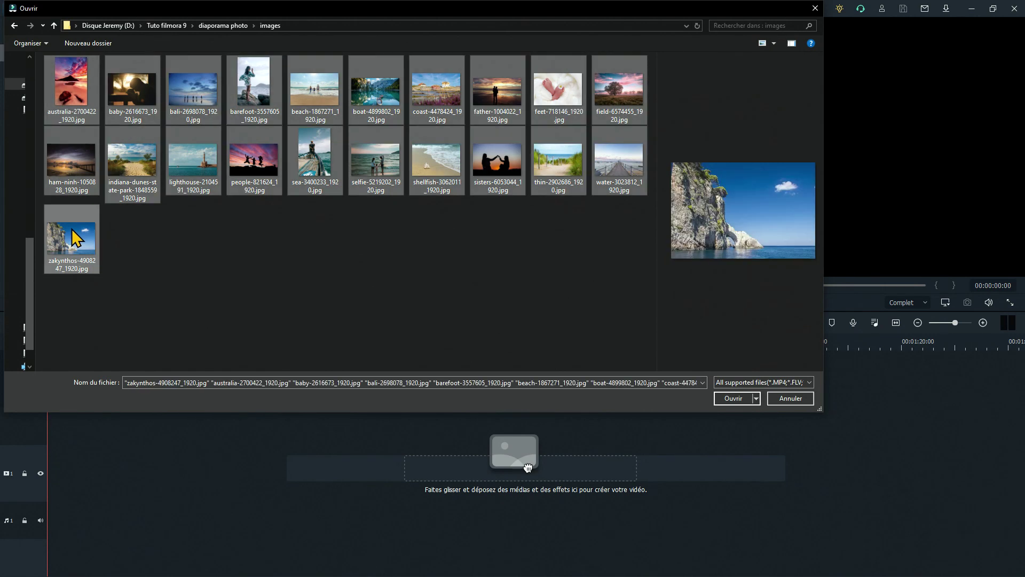
left_click(733, 399)
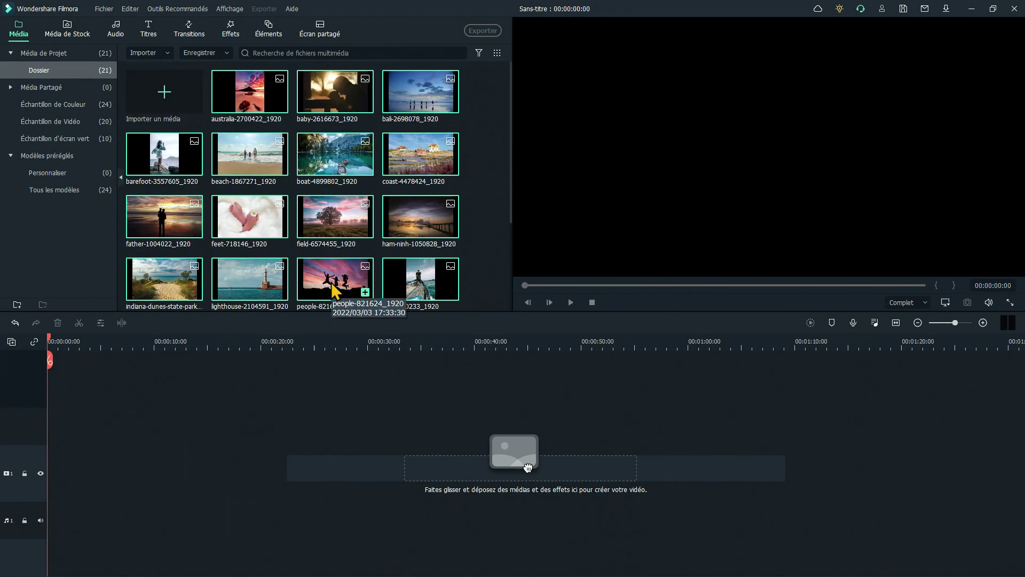
Set the default photo duration to 4 seconds in the editing preferences, keeping the default transition duration as it is
left_click(104, 9)
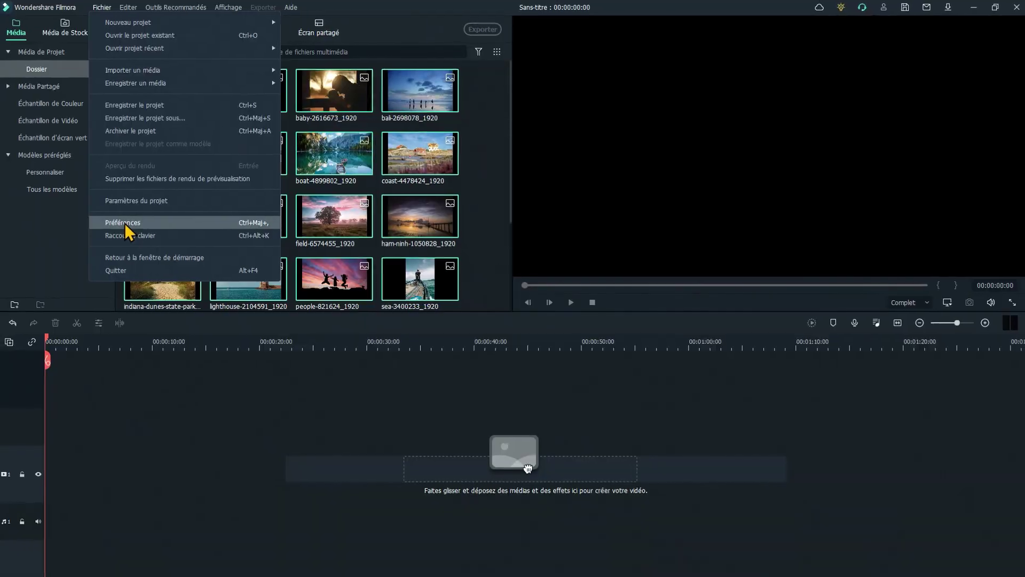
left_click(237, 419)
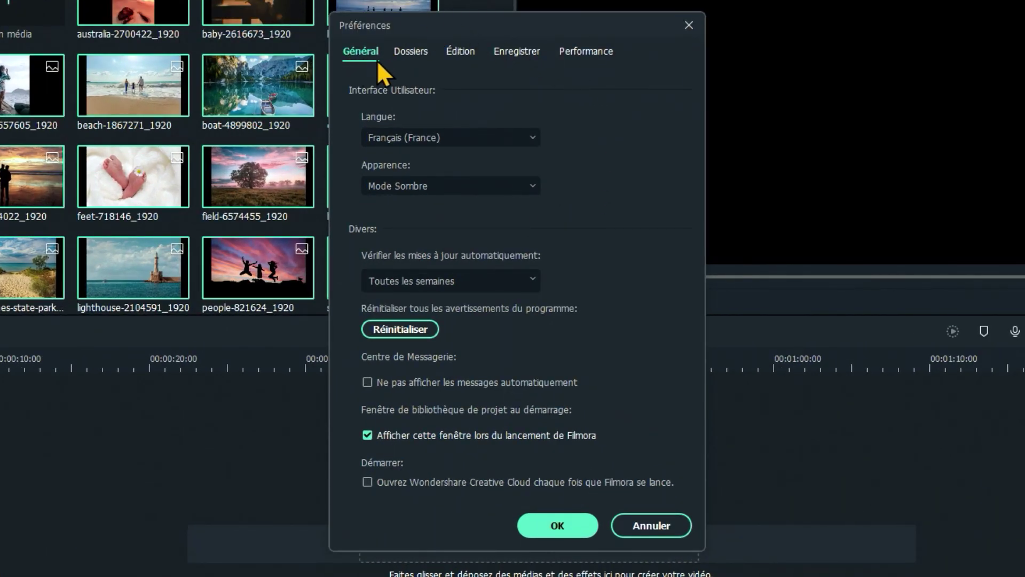
left_click(461, 51)
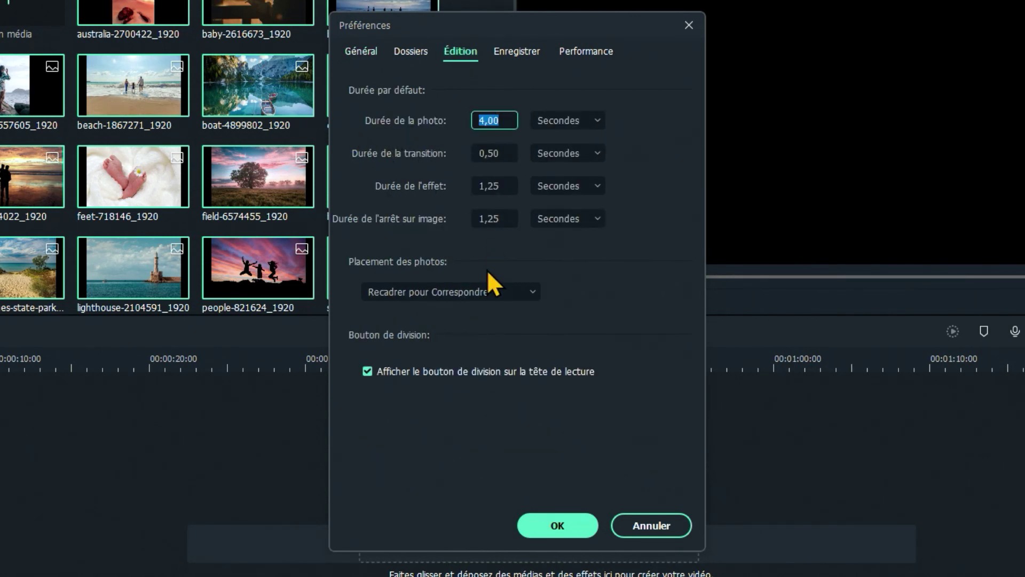
type("6")
left_click(486, 270)
left_click(491, 122)
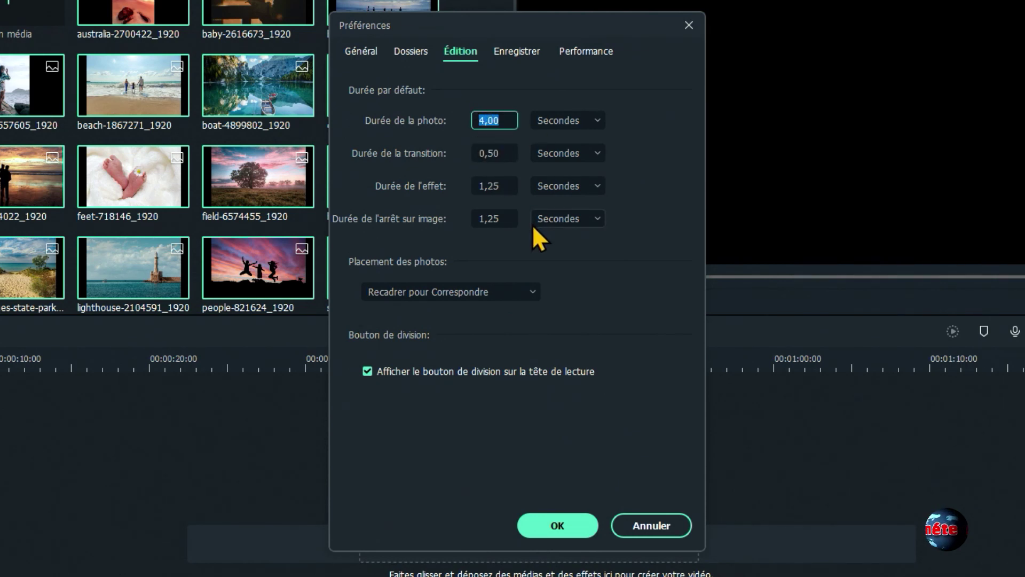
type("4")
key("Return")
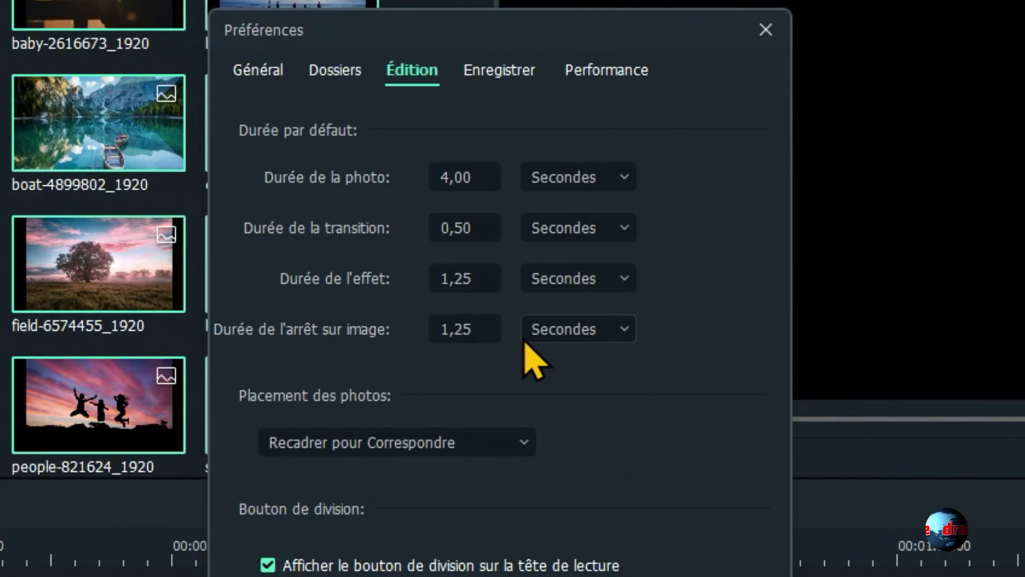
left_click(455, 228)
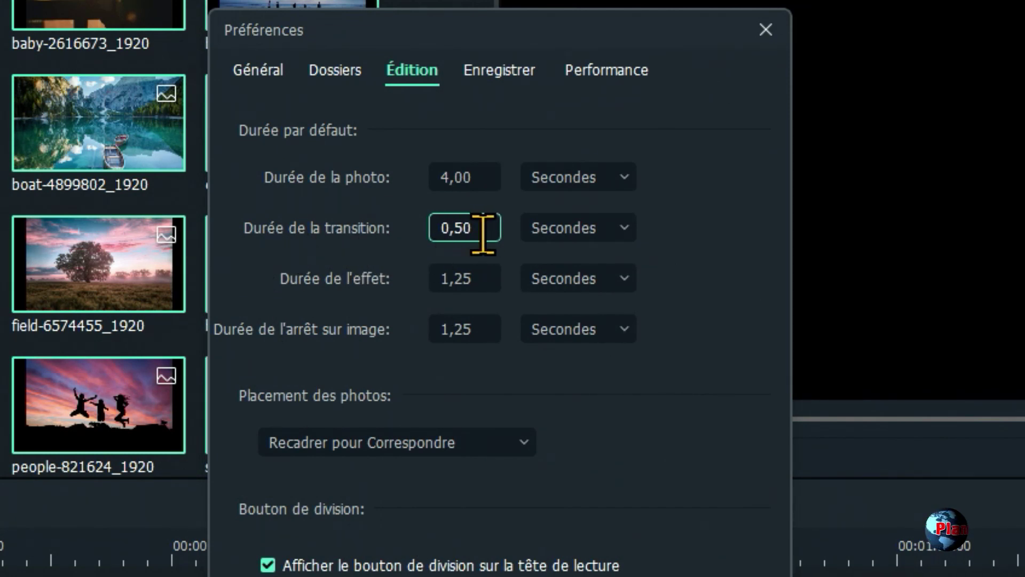
left_click(419, 241)
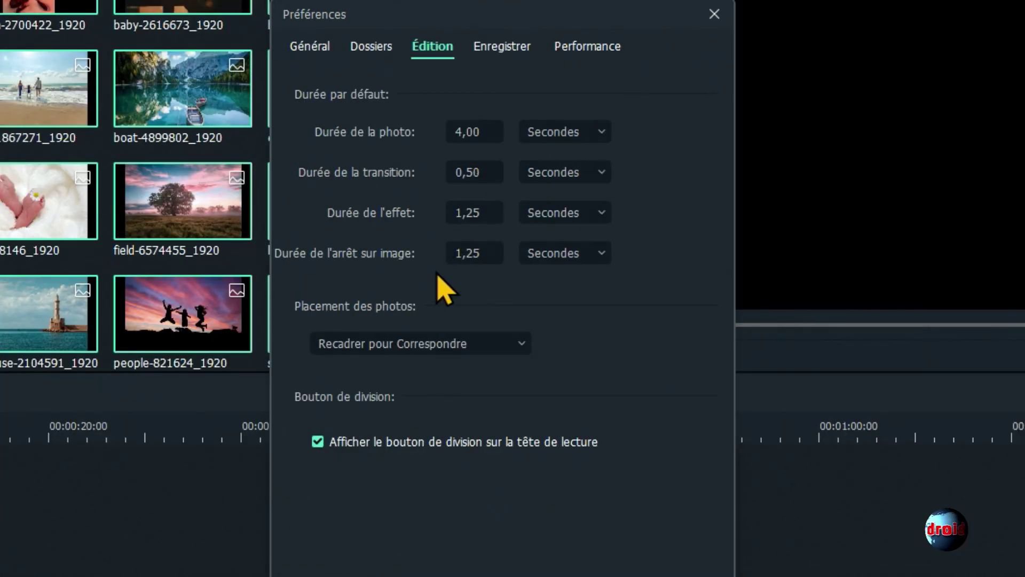
Set the default photo placement to Recadrer pour Correspondre and apply the preferences
left_click(491, 344)
left_click(381, 378)
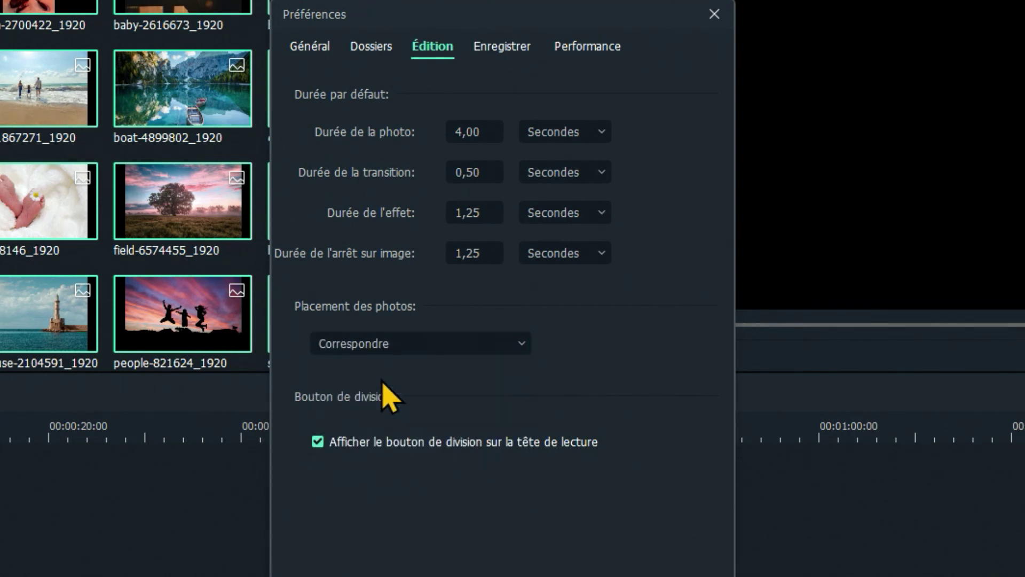
left_click(480, 344)
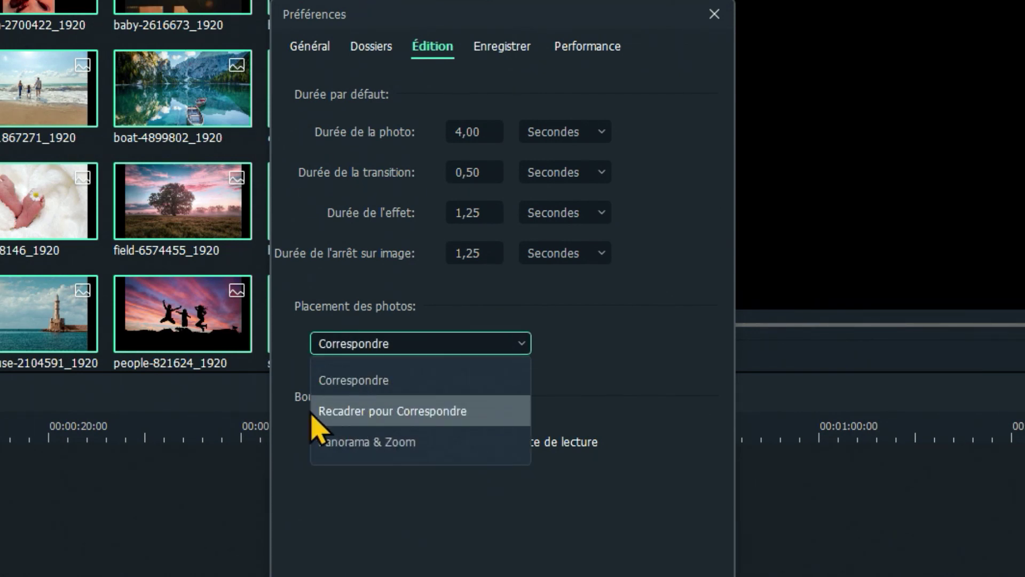
left_click(374, 419)
left_click(433, 348)
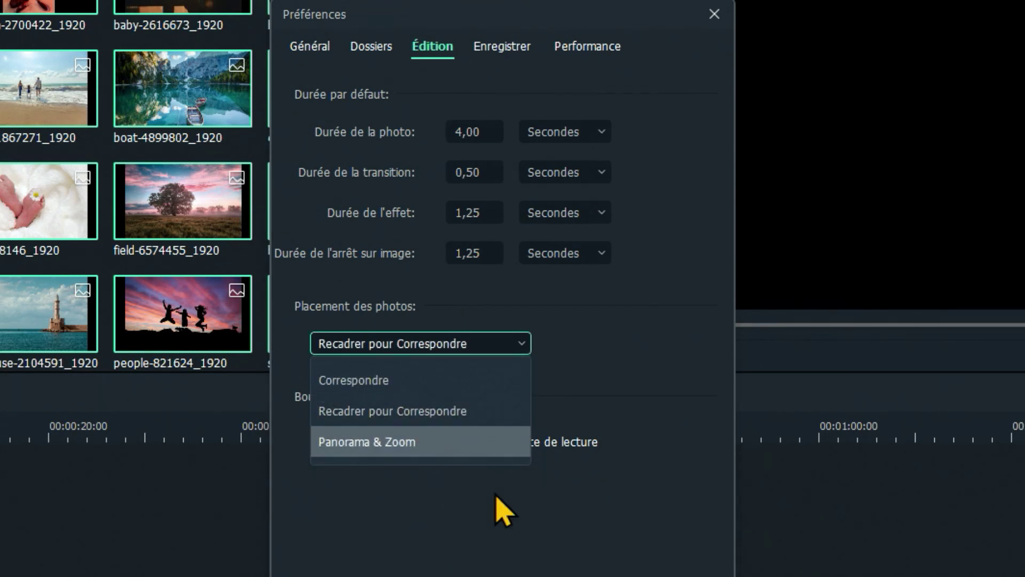
left_click(505, 513)
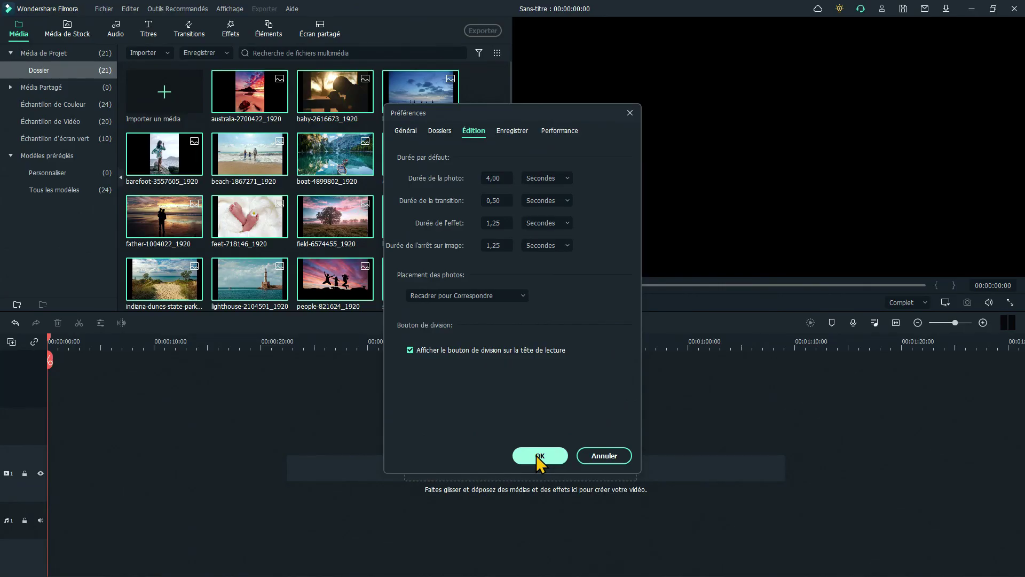
left_click(536, 455)
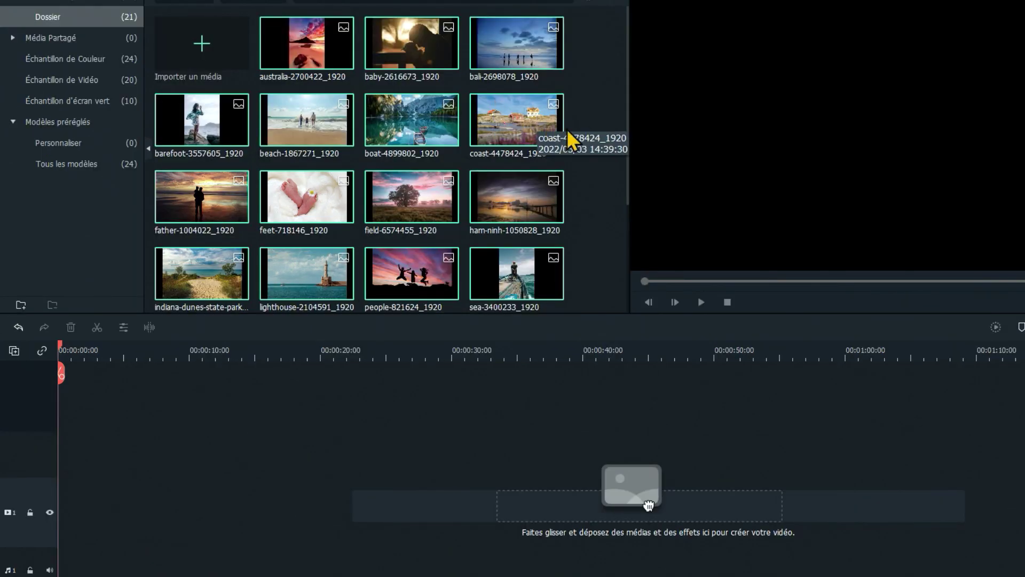
Place the boat-4899802, father-1004022 and indiana-dunes photos one after another at the start of video track 1
left_click(594, 140)
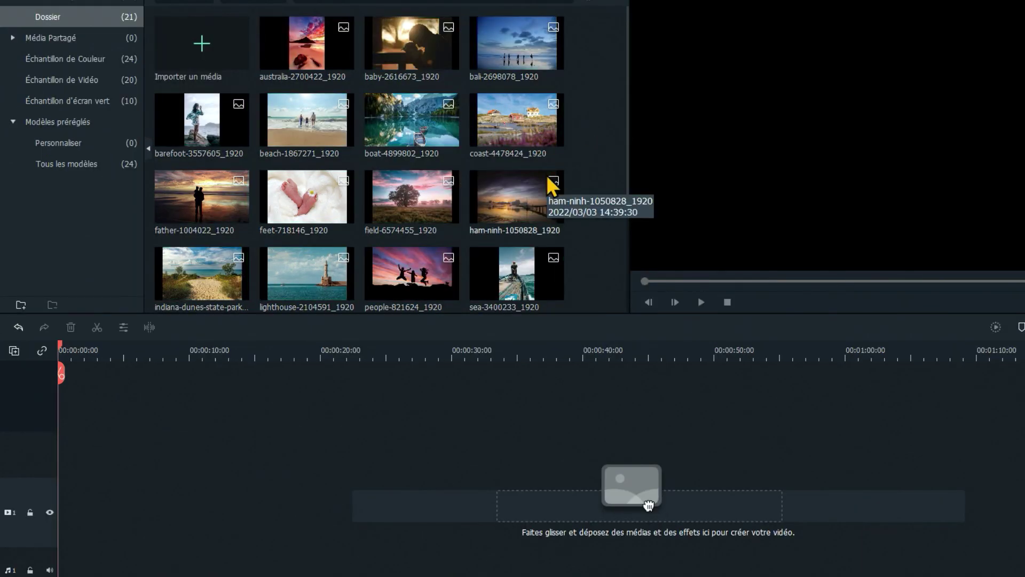
left_click(404, 107)
left_click_drag(403, 107, 59, 554)
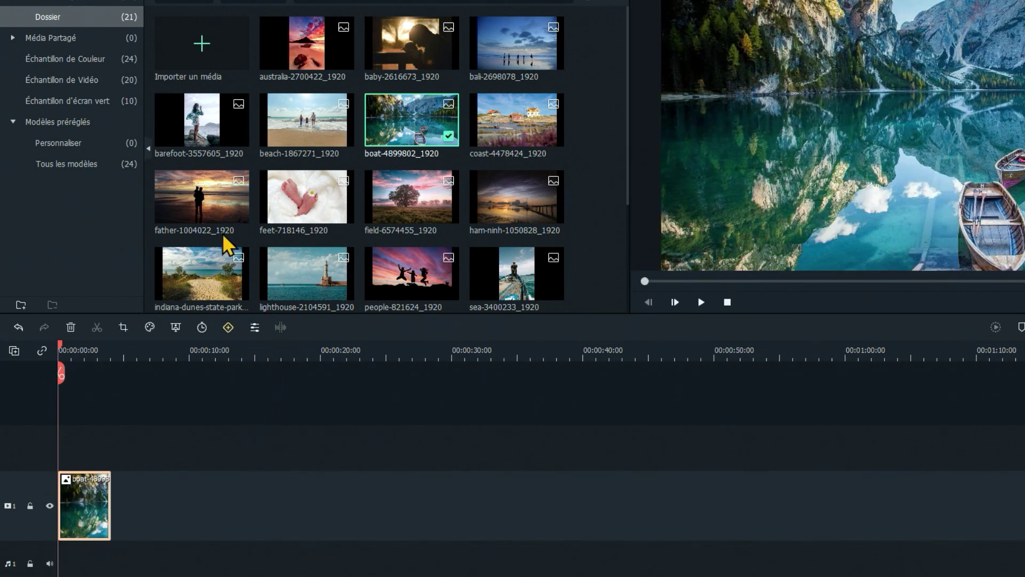
left_click_drag(203, 216, 113, 517)
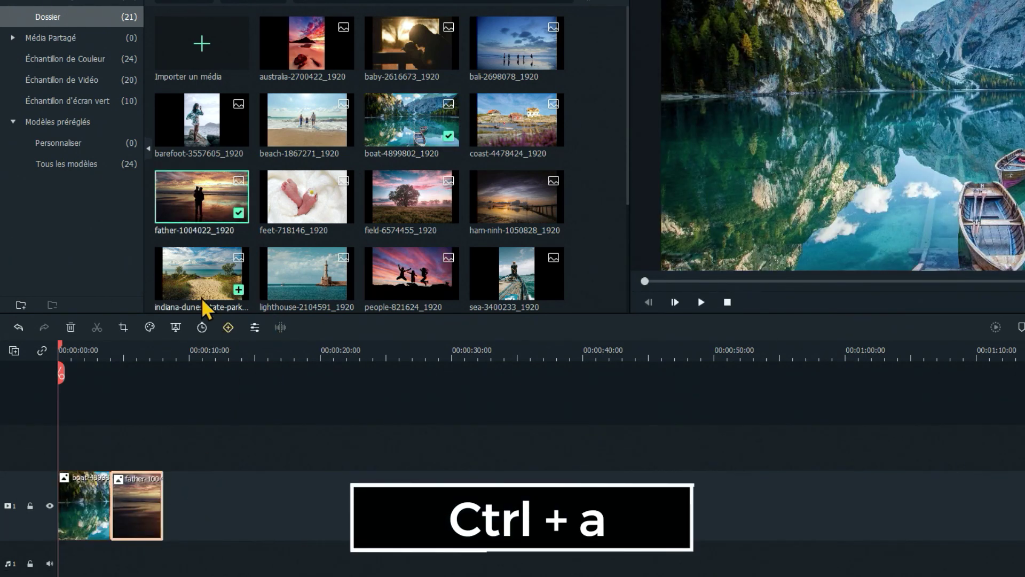
left_click_drag(187, 271, 170, 526)
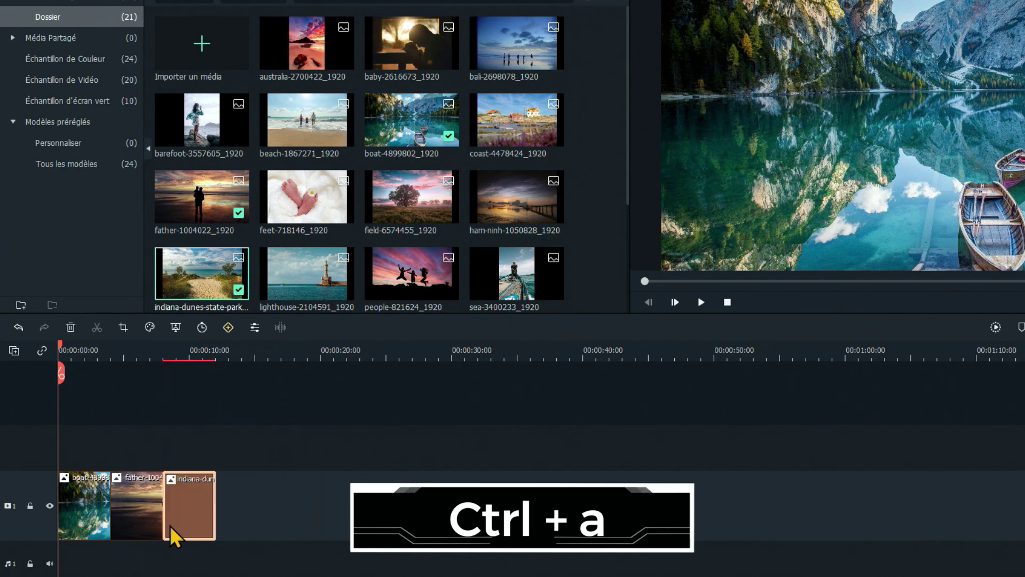
left_click_drag(278, 523, 226, 521)
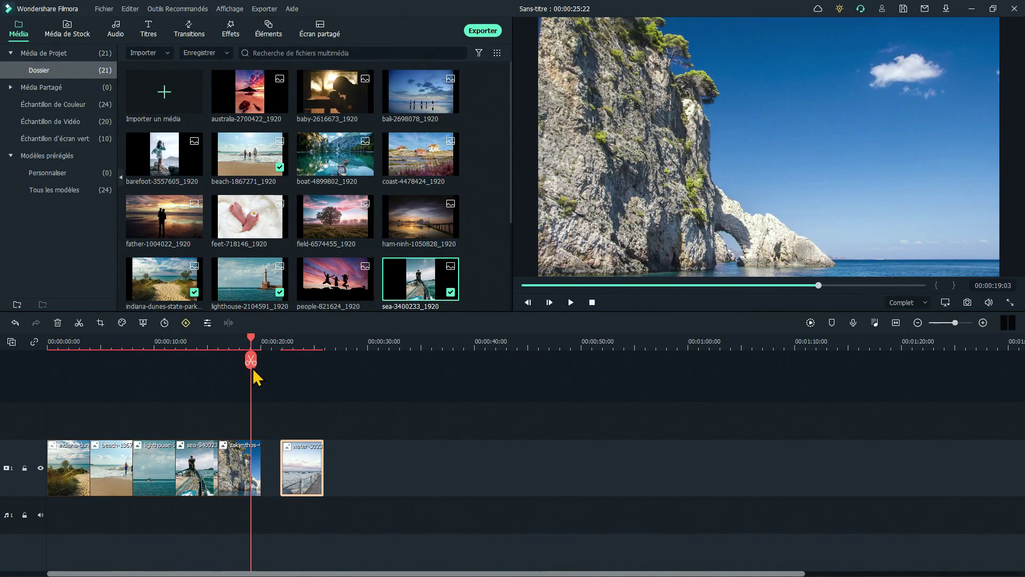
Check whether timeline magnetism is enabled in the options of the water-3023812_1920 clip
mouse_move(256, 373)
left_mouse_down()
mouse_move(273, 382)
mouse_move(253, 383)
mouse_move(270, 384)
mouse_move(243, 379)
left_mouse_up()
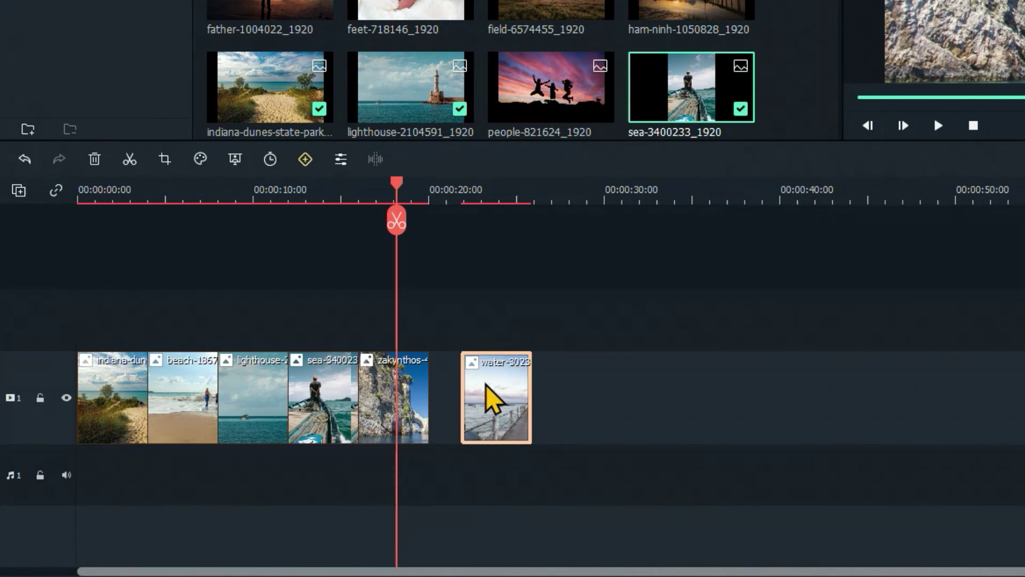
left_click_drag(487, 400, 470, 384)
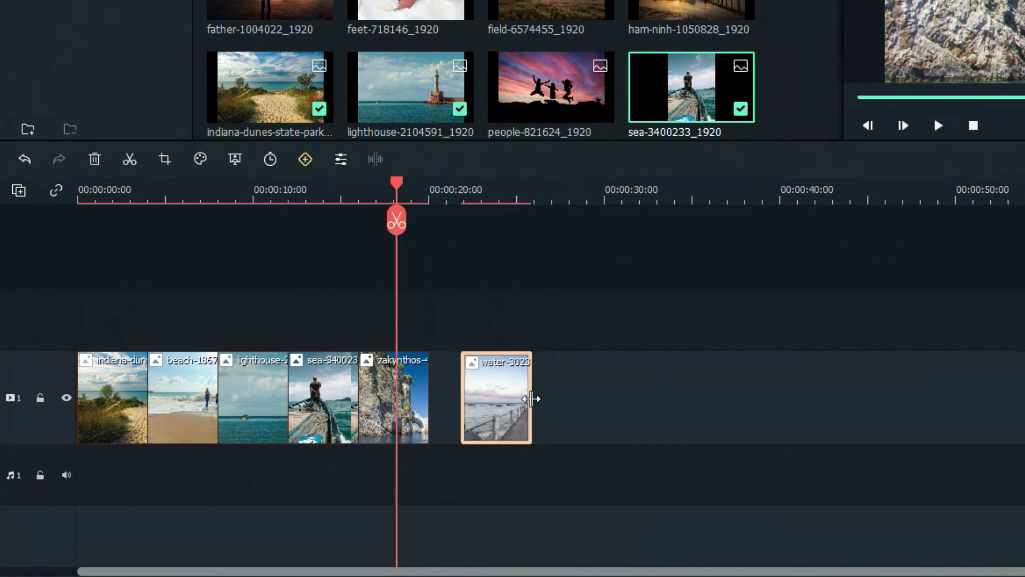
right_click(576, 404)
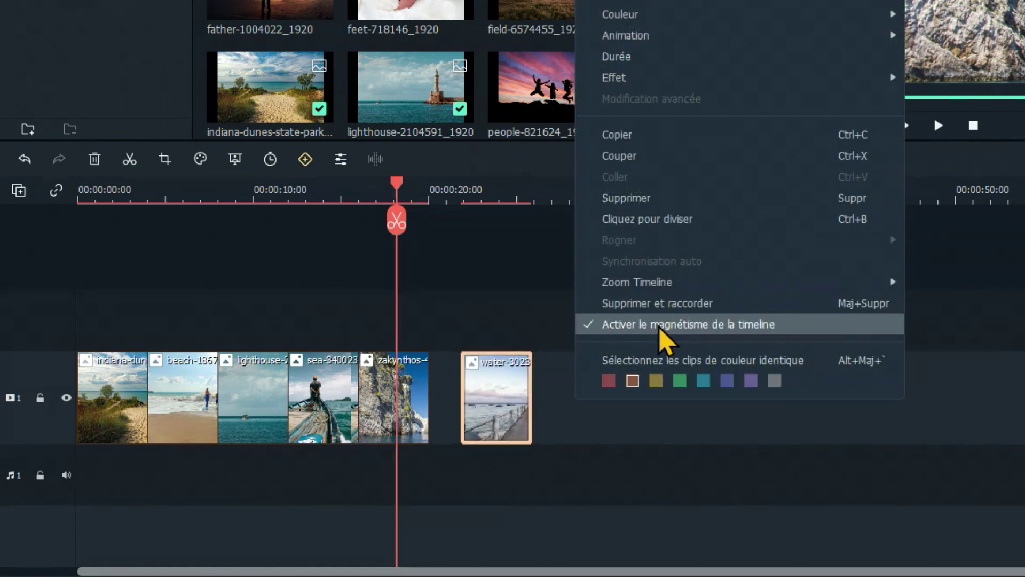
left_click(635, 384)
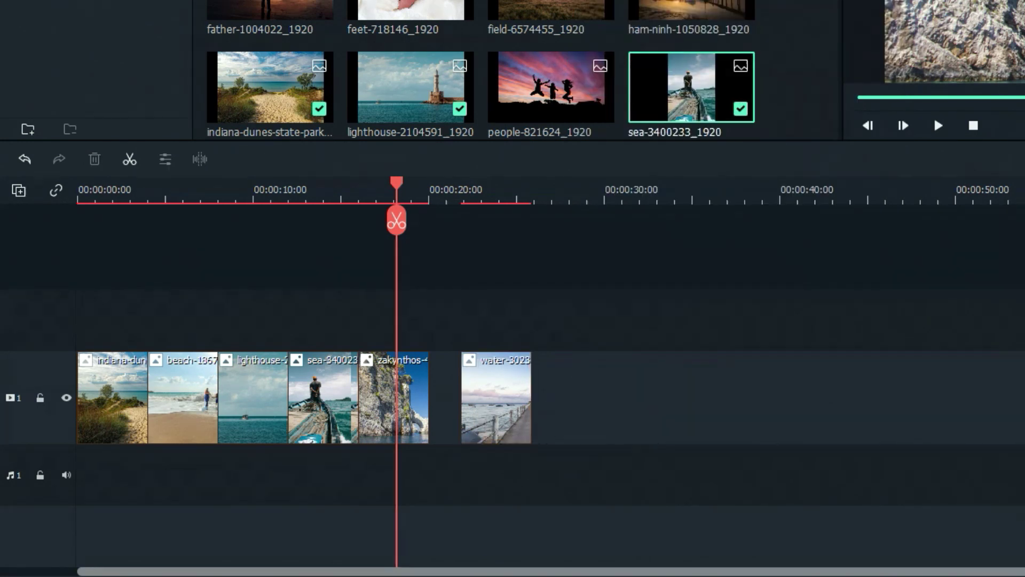
Move the water-3023812_1920 clip closer to the zakynthos clip on video track 1, starting at about 21 seconds
key("ctrl+equal")
key("ctrl+equal")
key("ctrl+equal")
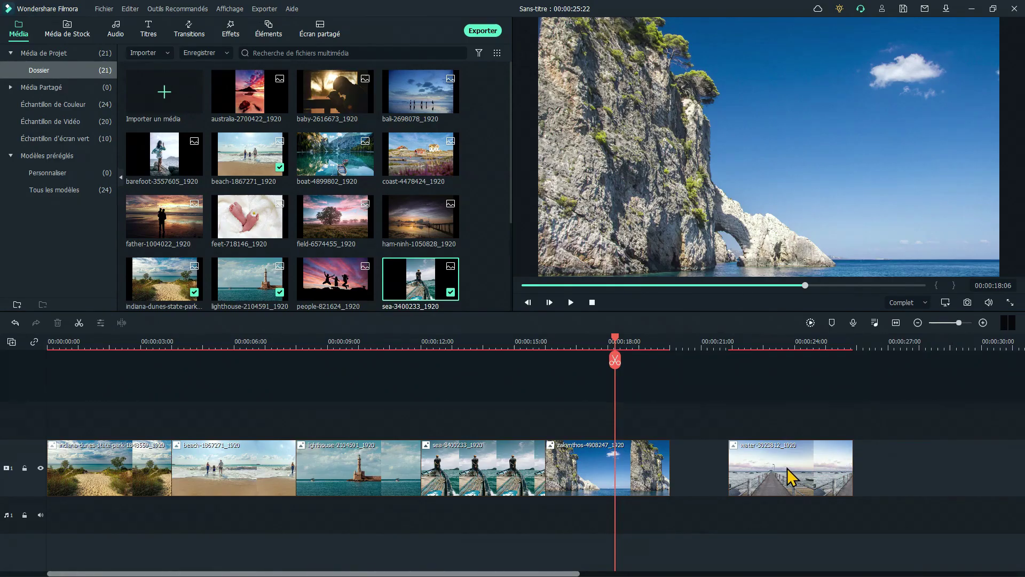
left_click_drag(790, 472, 752, 478)
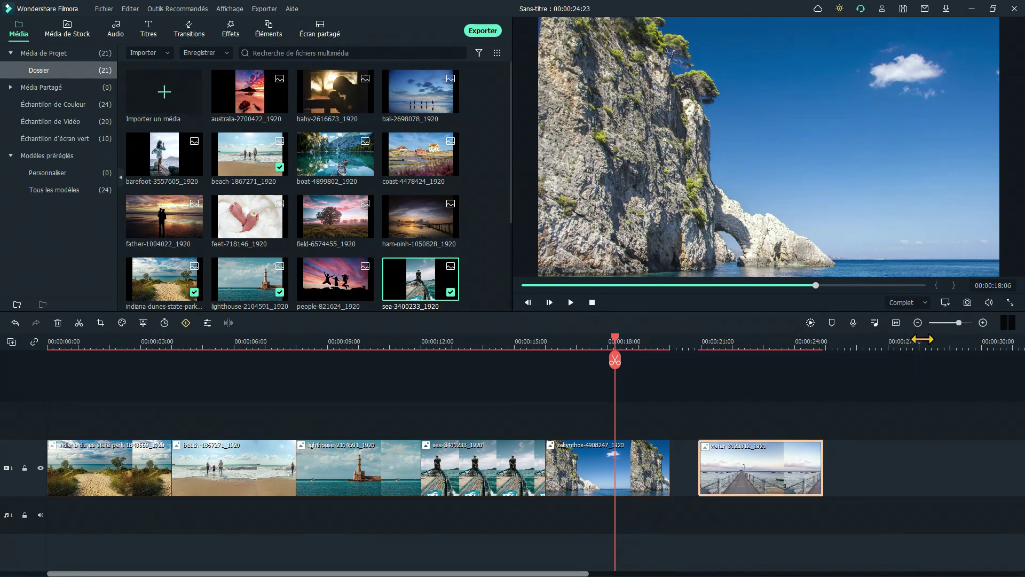
Play the timeline across the gap between the zakynthos and water clips, and examine that gap up close
left_click(918, 323)
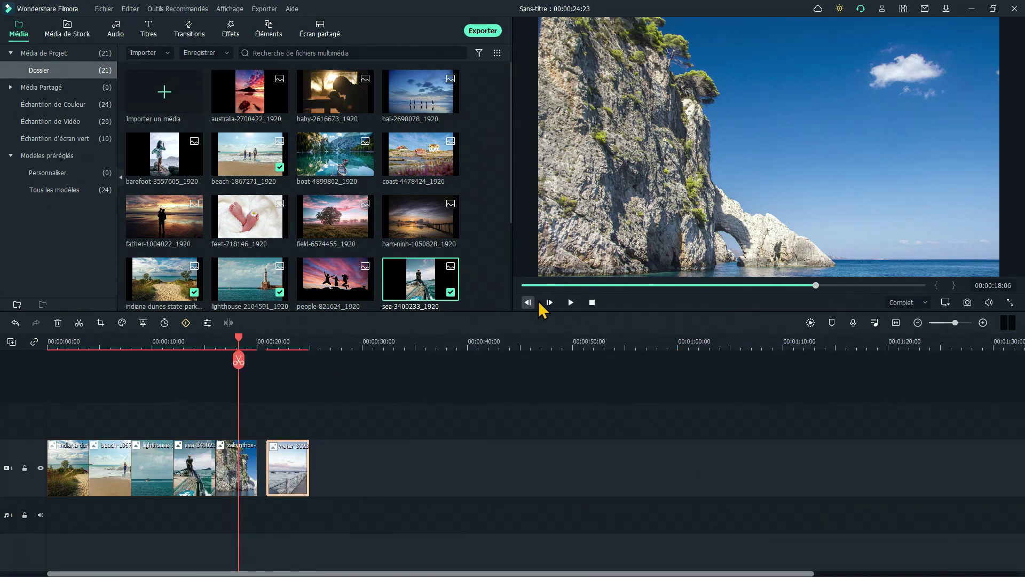
left_click(570, 303)
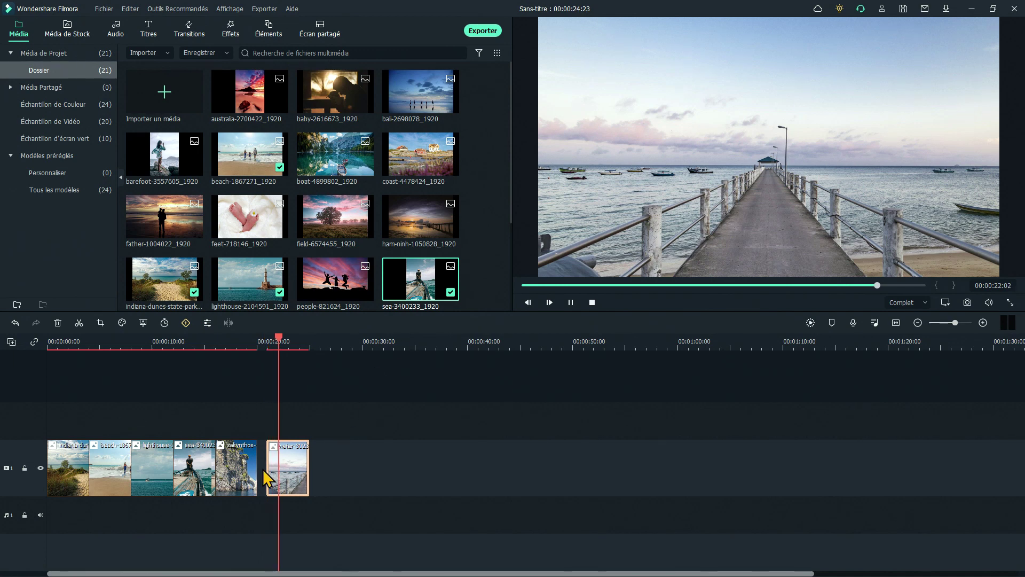
left_click(983, 323)
left_click(982, 323)
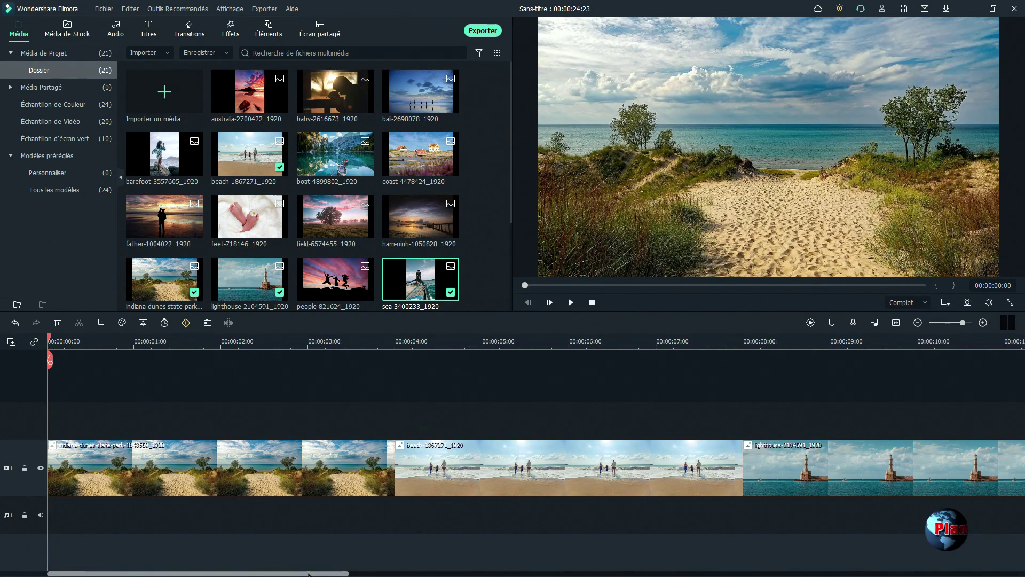
left_click_drag(309, 574, 694, 574)
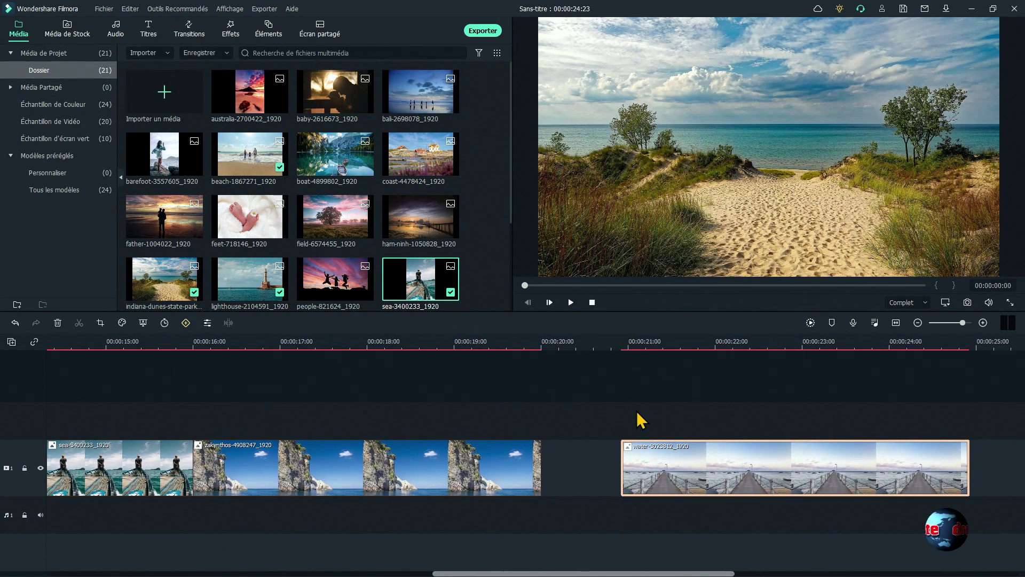
Ripple-delete the empty gap between the zakynthos and water clips on video track 1
left_click(586, 472)
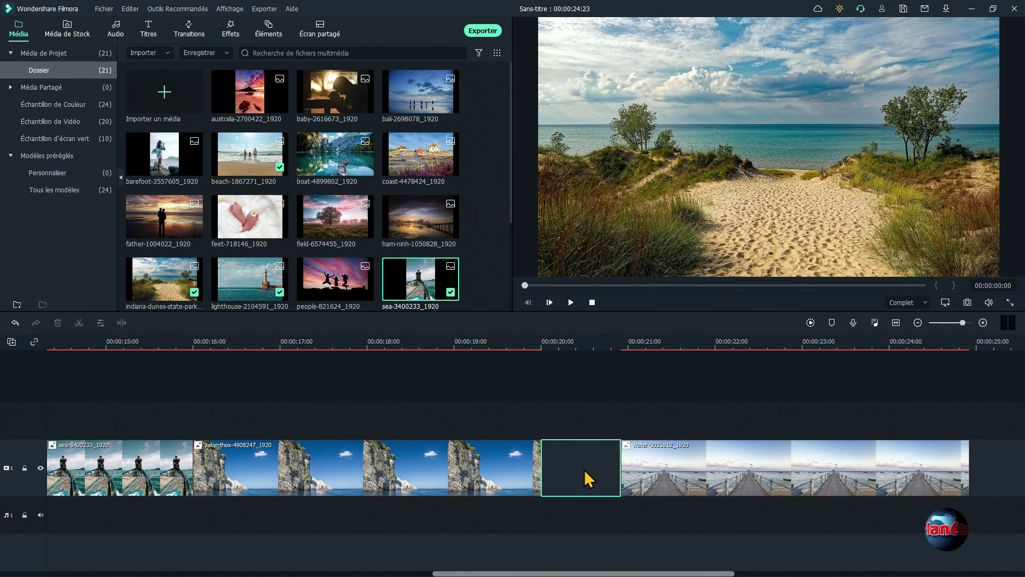
right_click(587, 469)
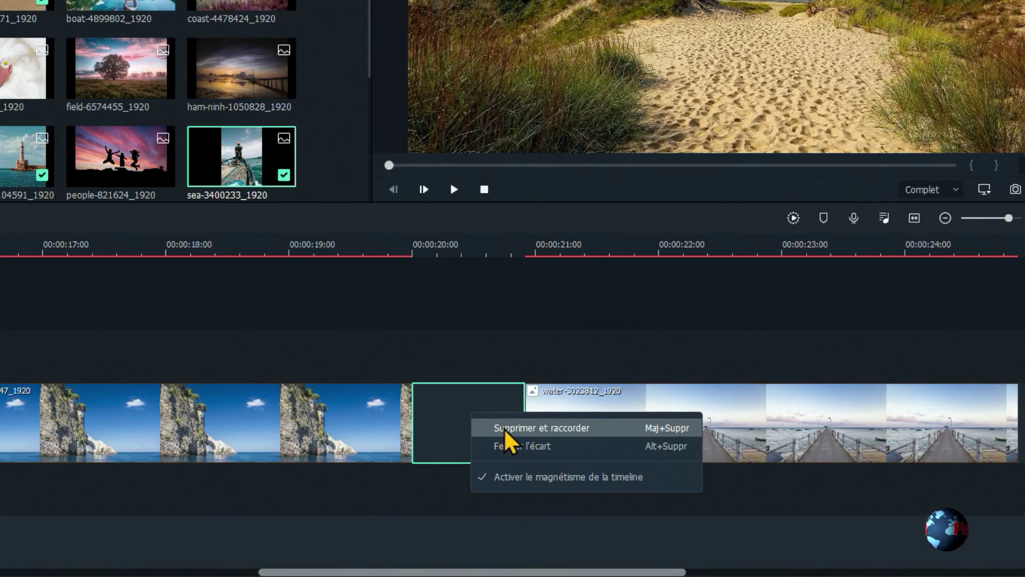
left_click(532, 426)
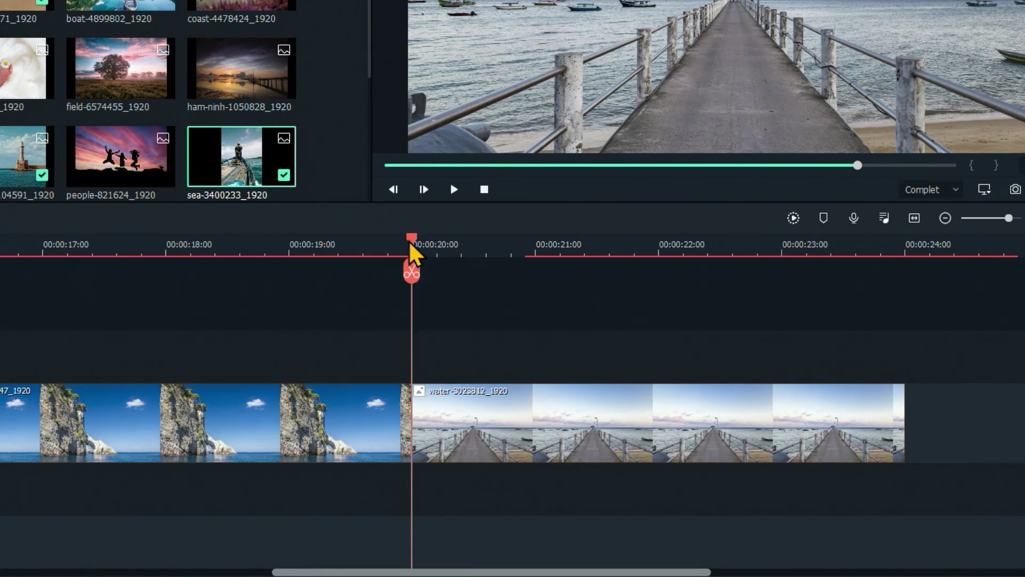
Scrub across the junction of the zakynthos and water clips, and review the whole photo sequence on the timeline
left_click_drag(408, 239, 373, 242)
left_click_drag(389, 248, 413, 248)
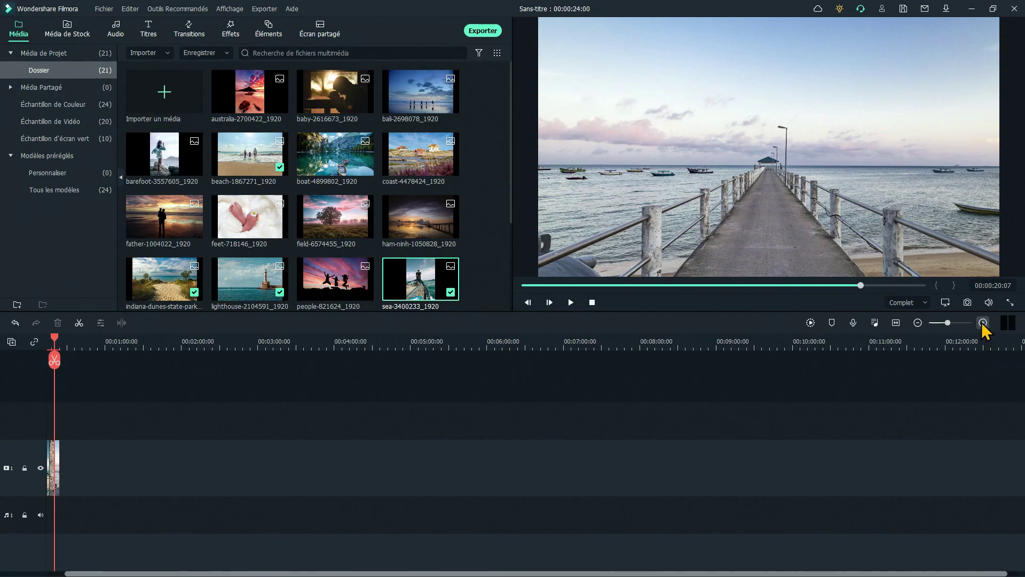
left_click(982, 323)
left_click(983, 323)
left_click(982, 323)
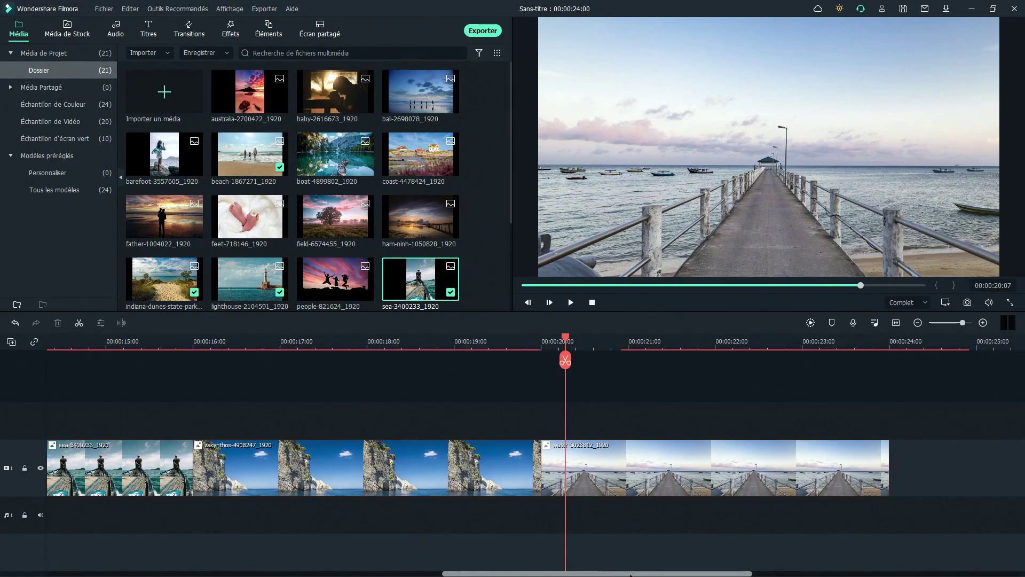
left_click_drag(600, 573, 205, 501)
left_click_drag(361, 341, 224, 346)
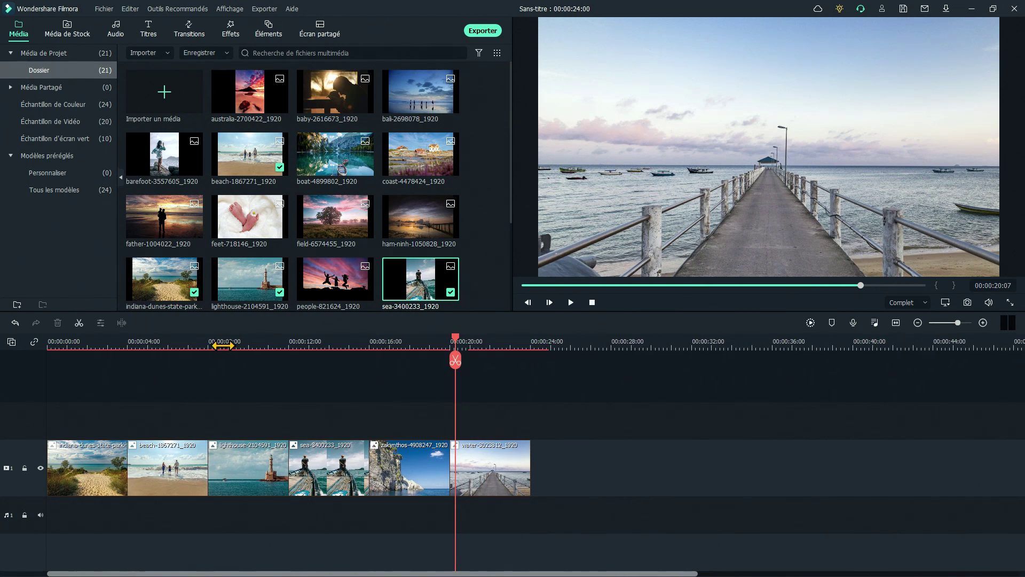
left_click(188, 29)
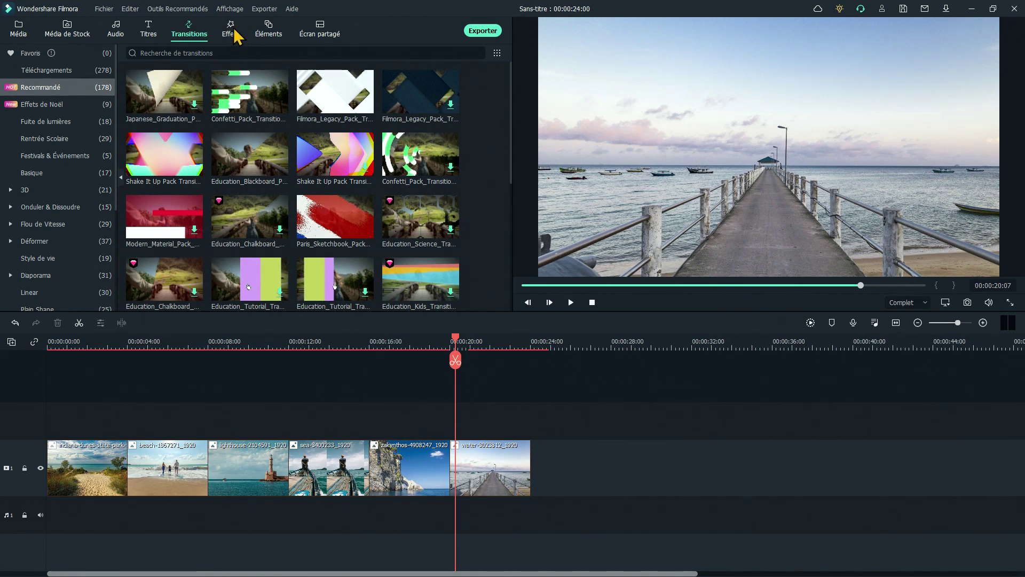
Add a second video track above the photo track
right_click(24, 418)
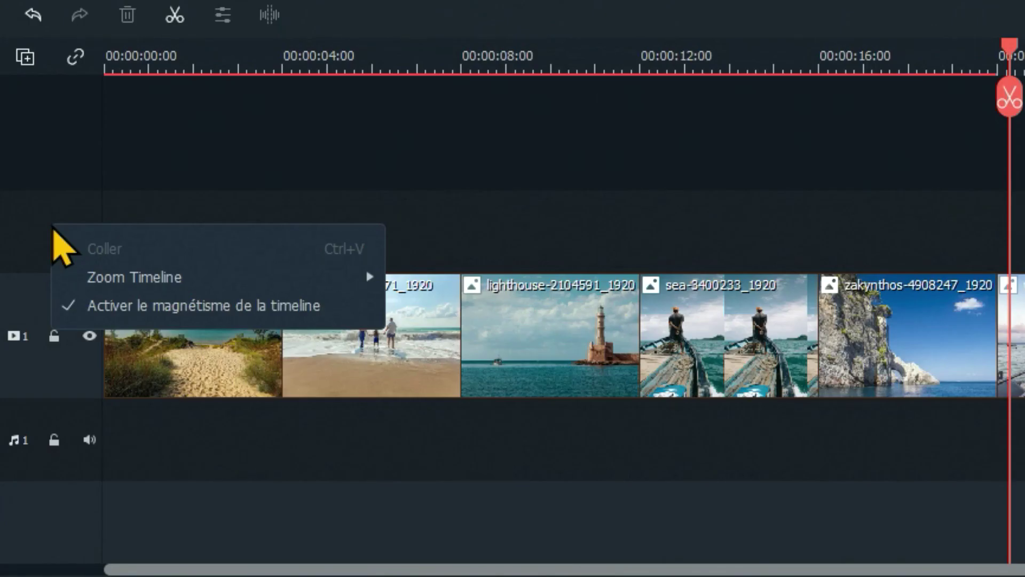
left_click(48, 390)
right_click(48, 387)
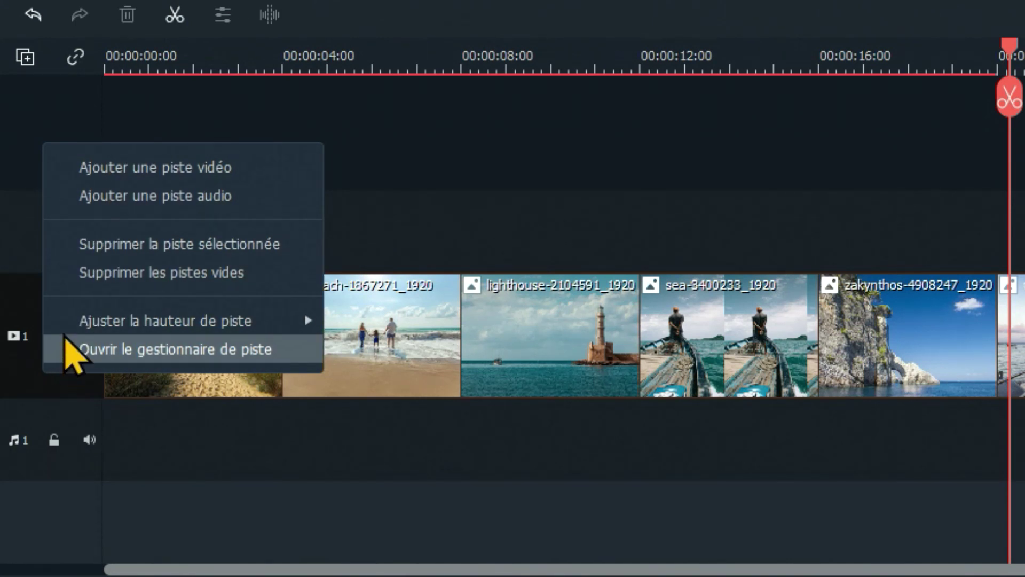
left_click(22, 360)
right_click(28, 373)
left_click(28, 373)
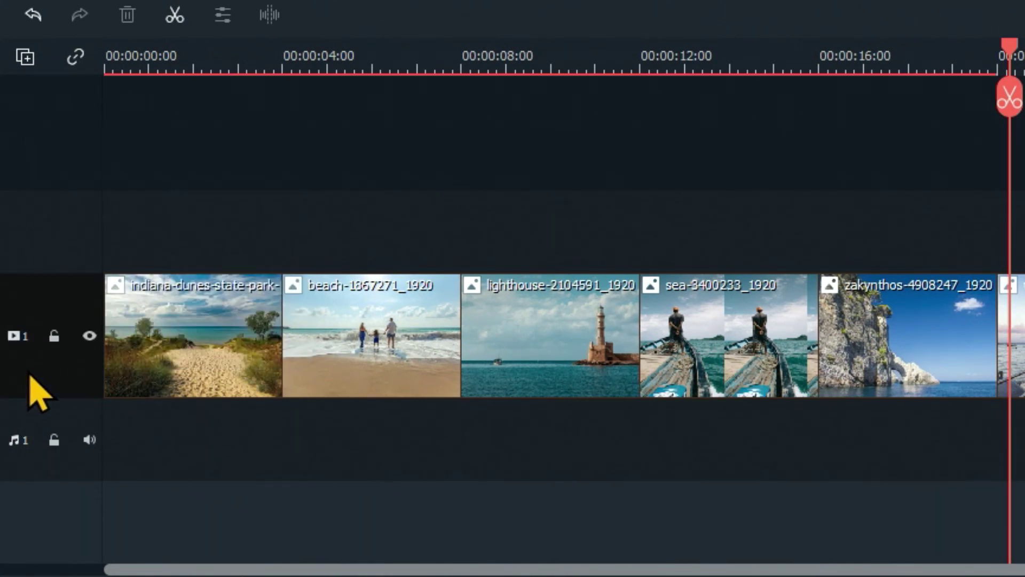
right_click(29, 374)
left_click(110, 164)
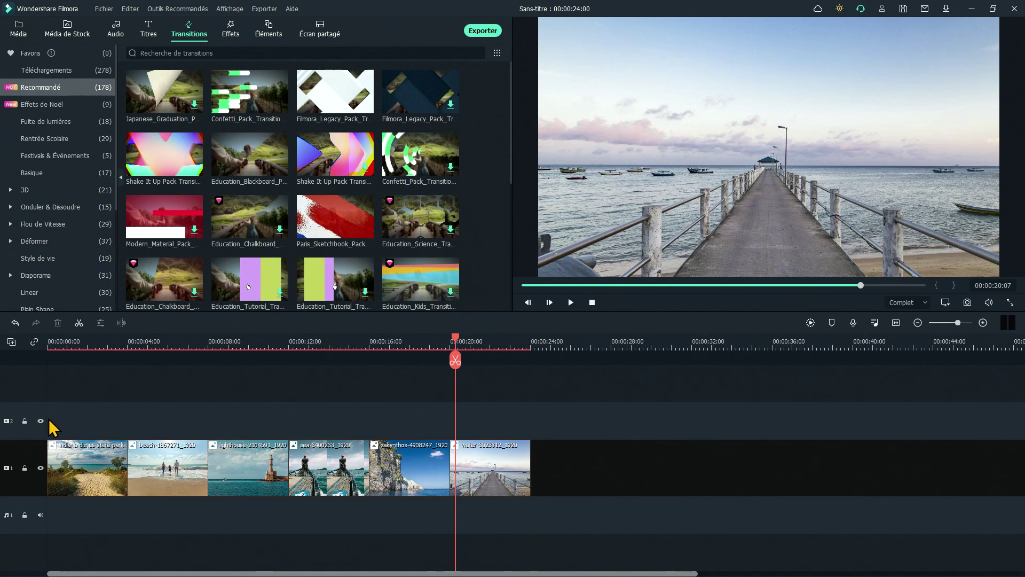
Search the effects for "Carre flou" and place the Flou effect at the start of video track 2
left_click(231, 31)
left_click(205, 54)
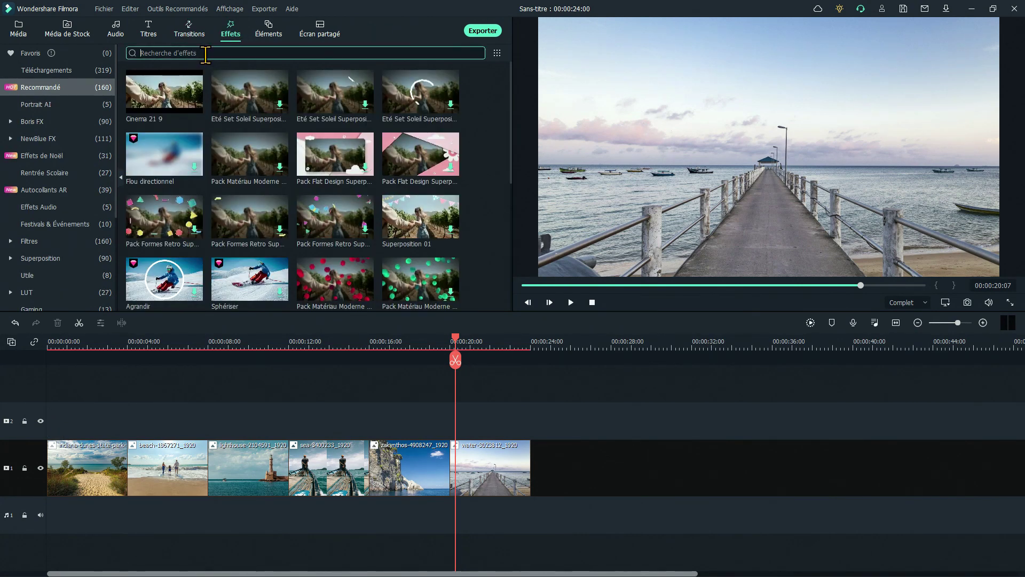
type("carr")
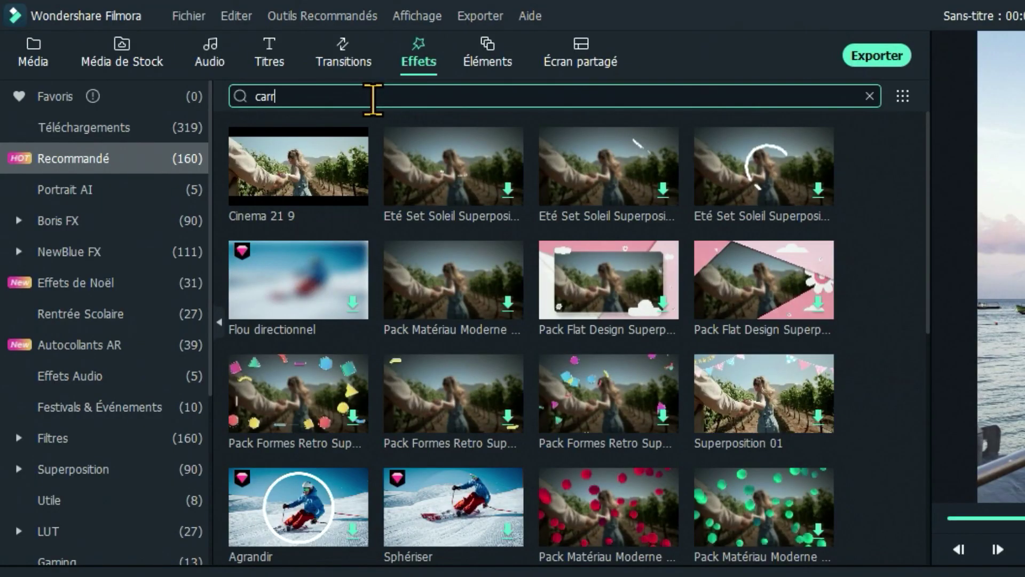
type("é flou")
left_click(325, 126)
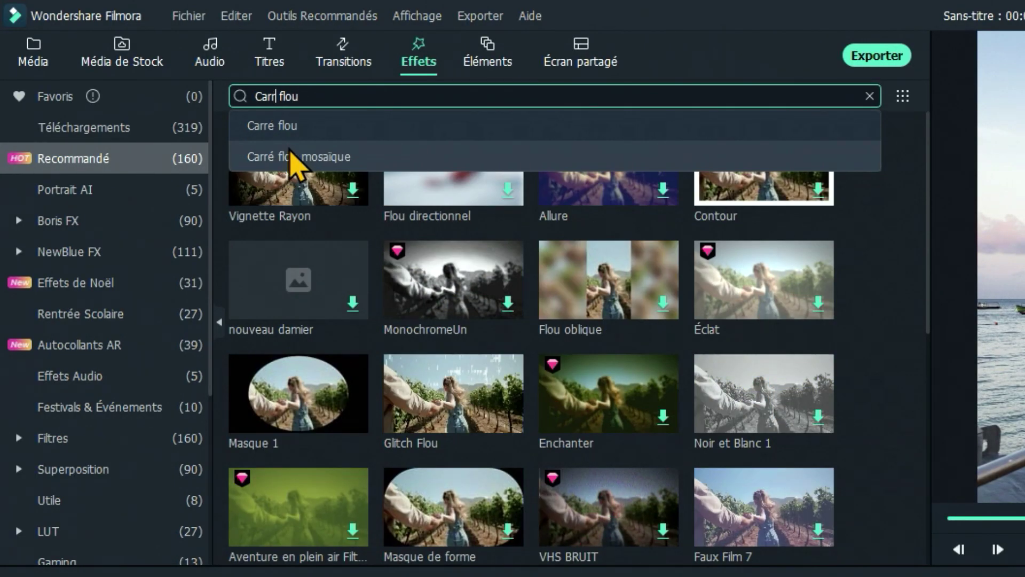
key("Return")
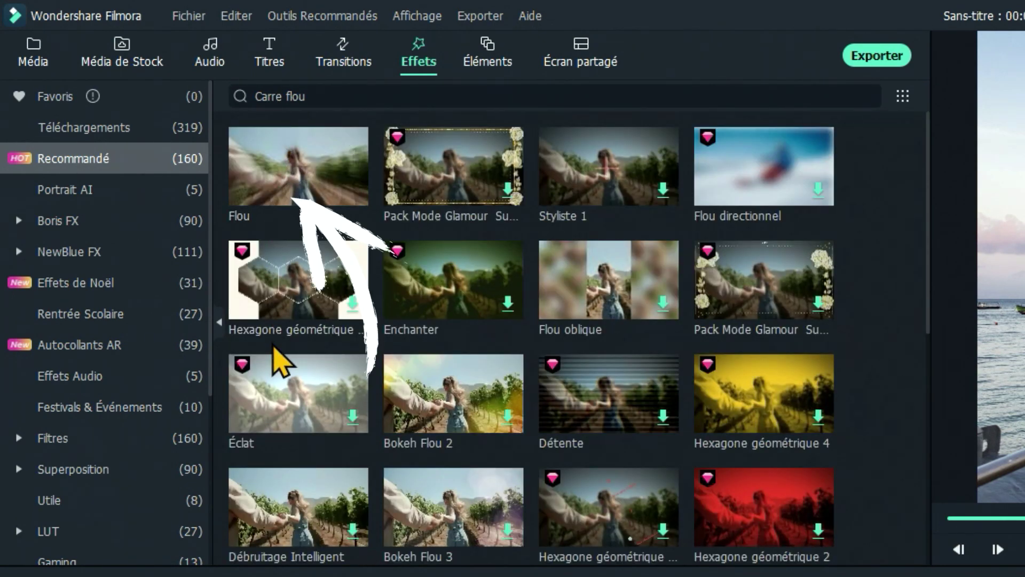
left_click_drag(298, 165, 70, 429)
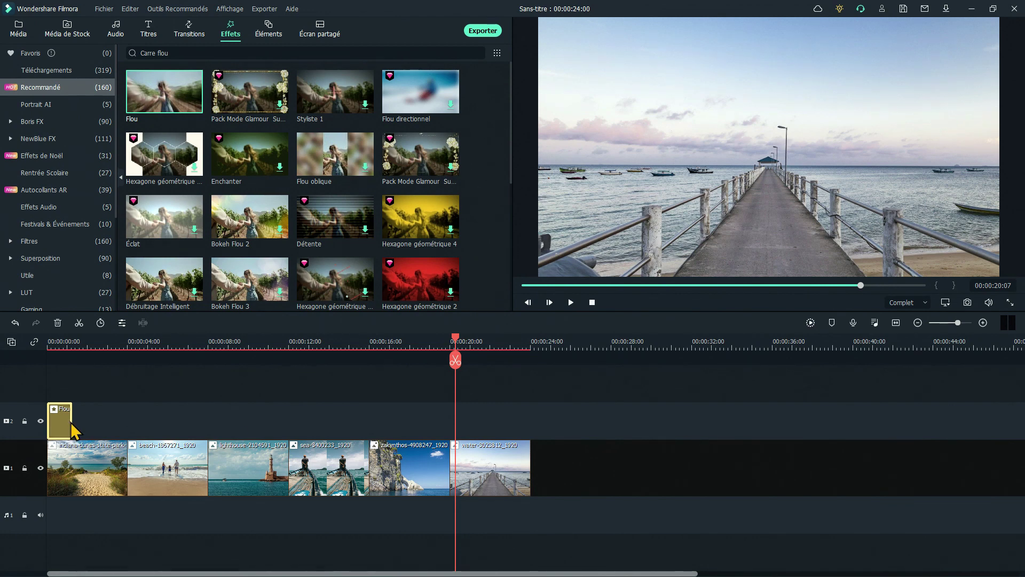
Preview the Flou effect over the first photo and try out its phase increment setting
left_click_drag(455, 347, 18, 362)
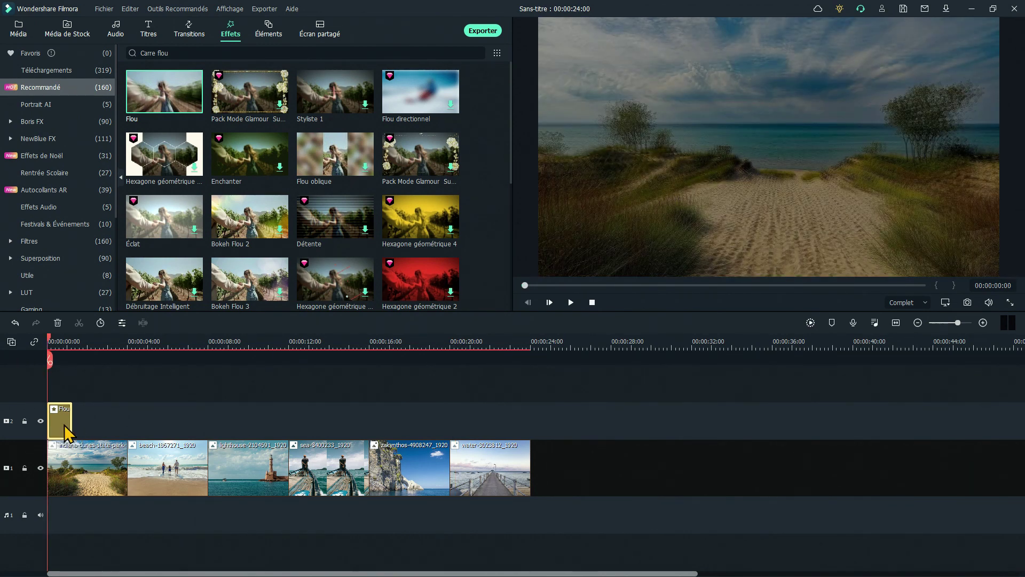
left_click_drag(48, 342, 52, 342)
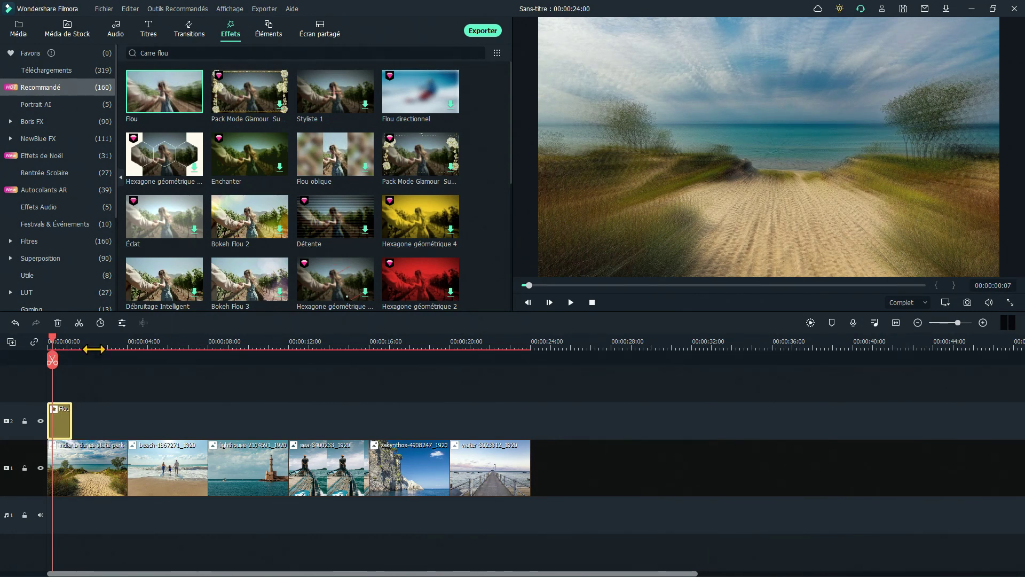
double_click(60, 425)
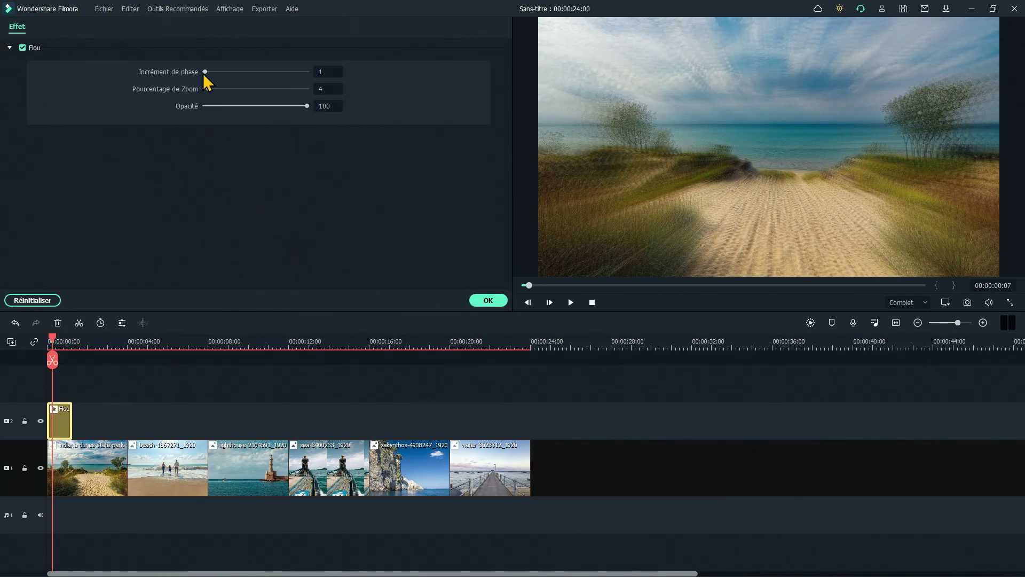
left_click_drag(208, 72, 210, 73)
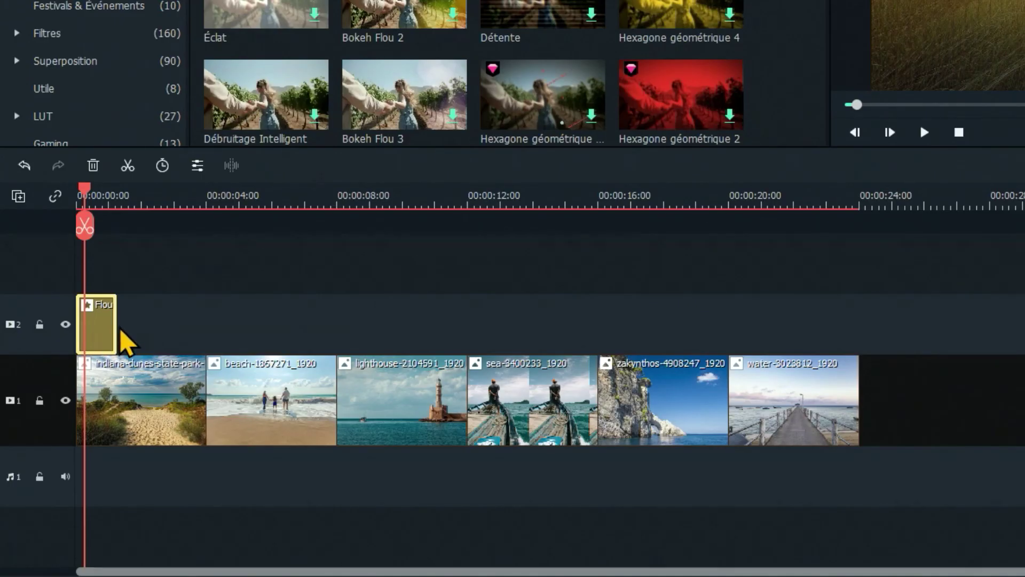
Extend the Flou effect on video track 2 to the end of the water clip at 24 seconds
left_click_drag(115, 325, 863, 337)
key("ctrl+z")
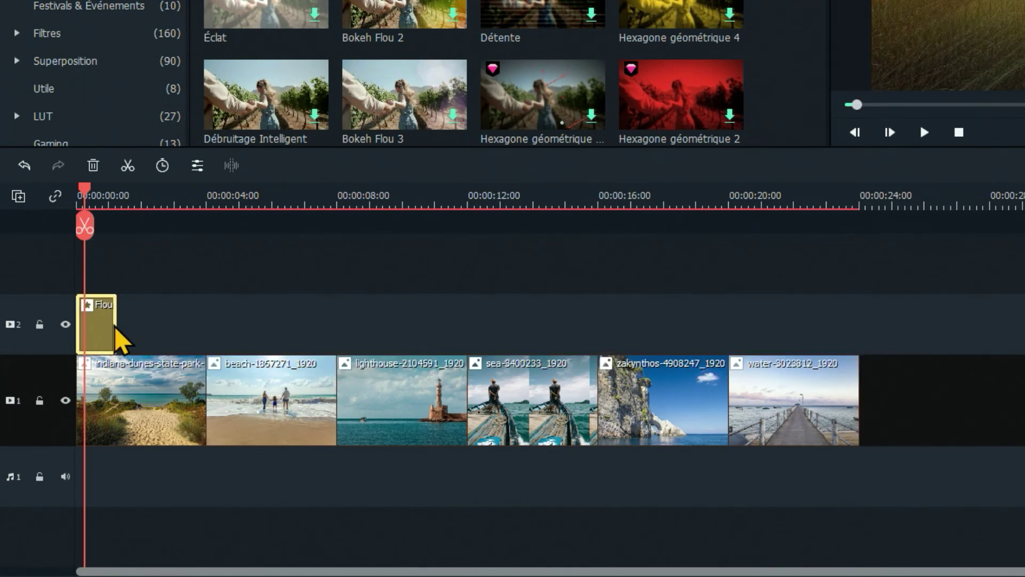
left_click_drag(116, 323, 861, 326)
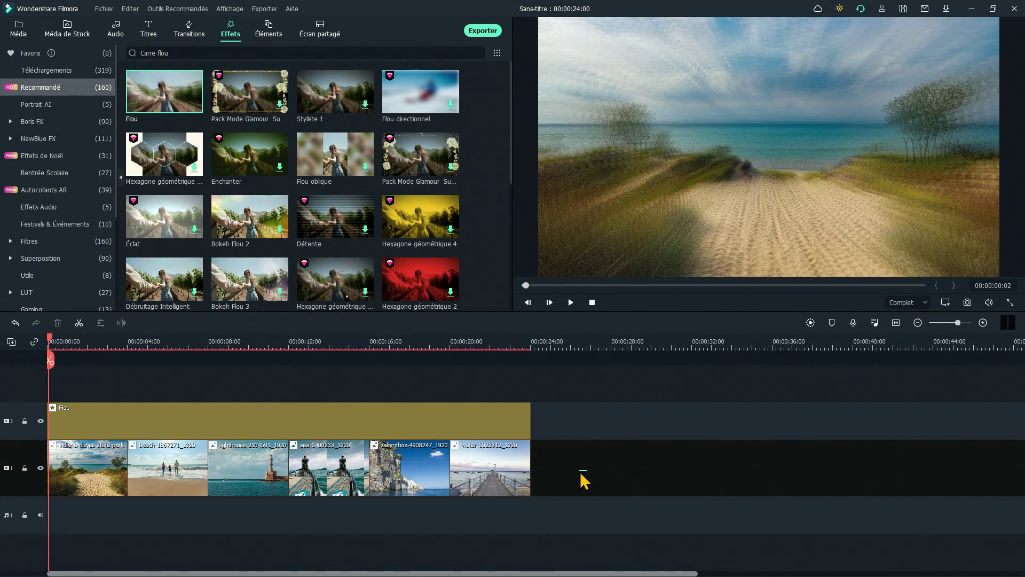
Copy all six photo clips on video track 1
left_click_drag(583, 480, 84, 480)
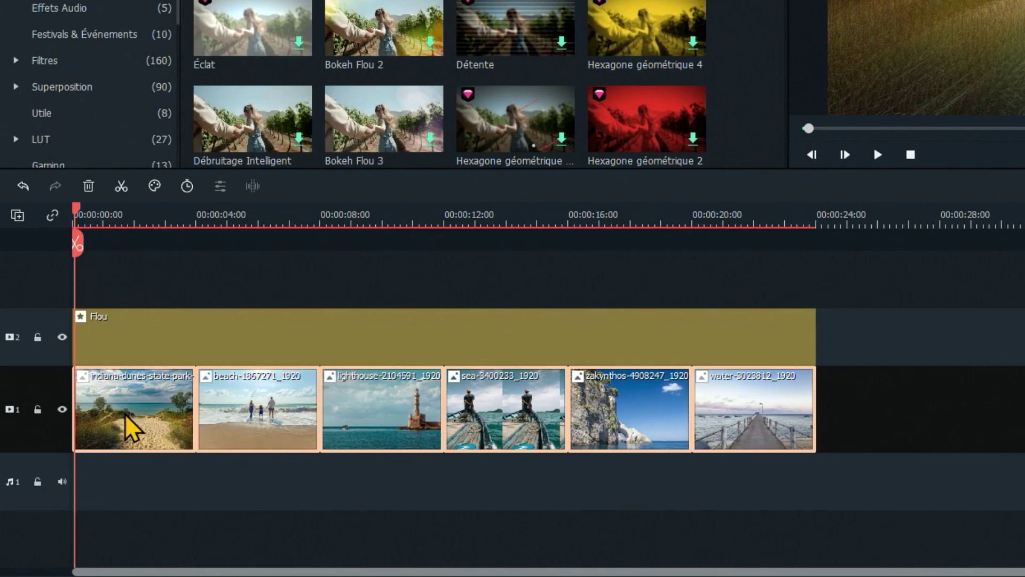
right_click(81, 476)
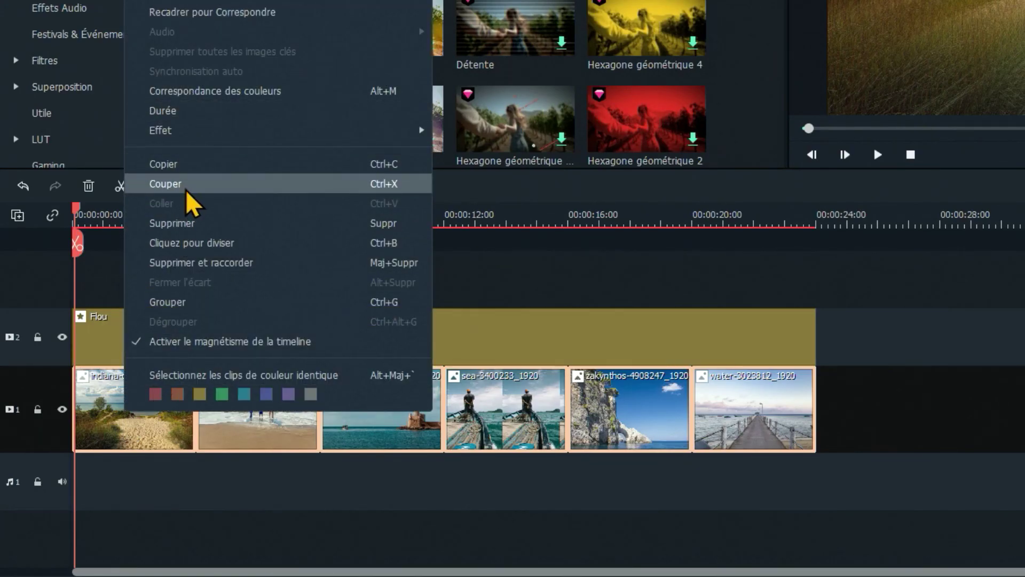
key("ctrl+c")
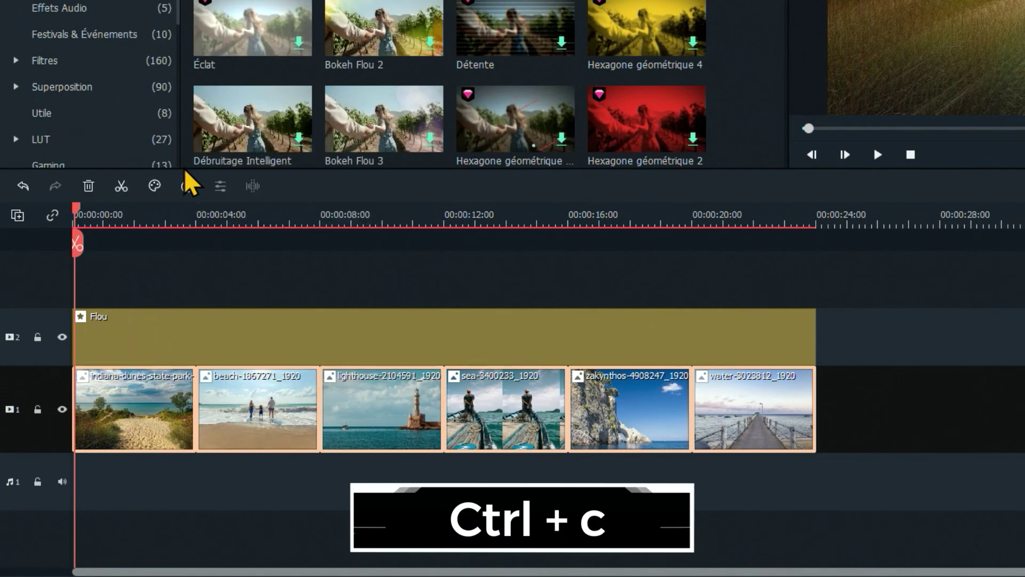
left_click(122, 269)
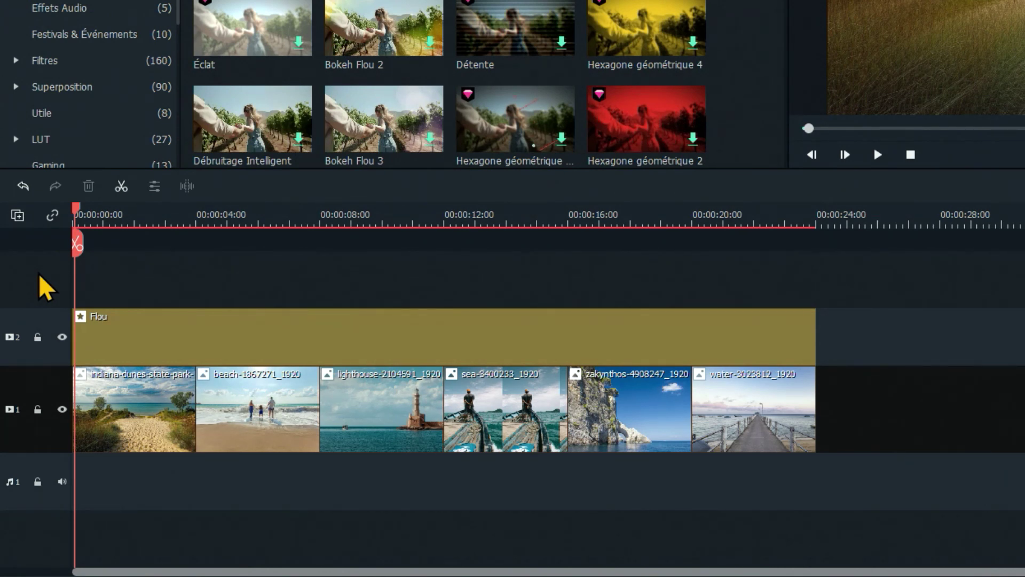
Add a third video track and paste the copied photos onto it at the start, above the Flou effect
right_click(47, 357)
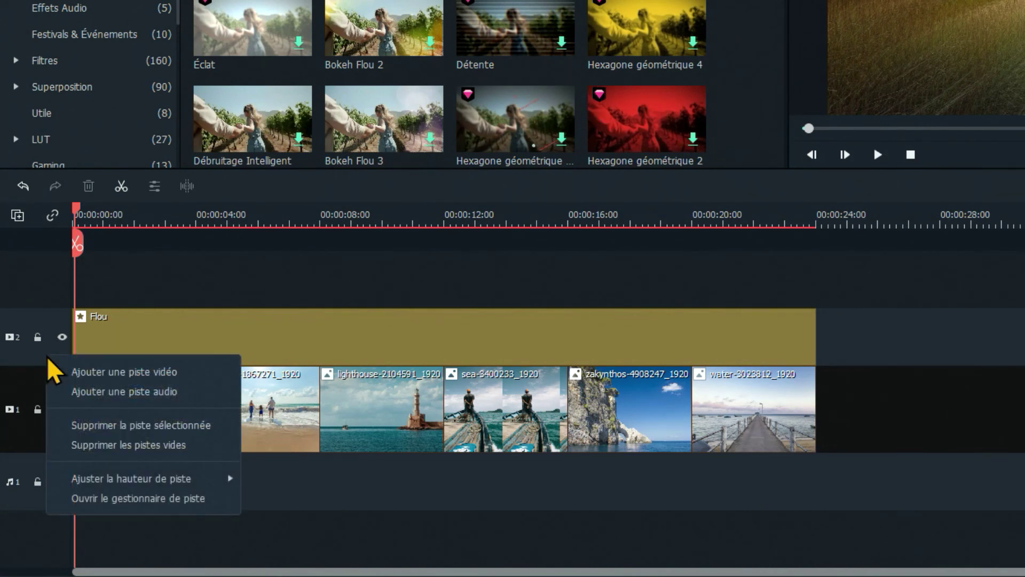
left_click(80, 372)
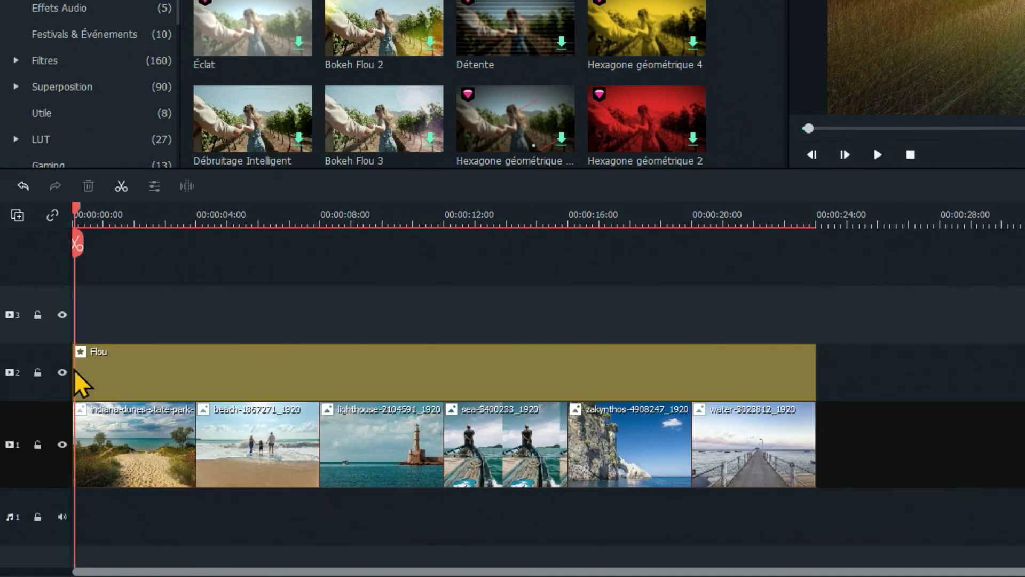
right_click(129, 315)
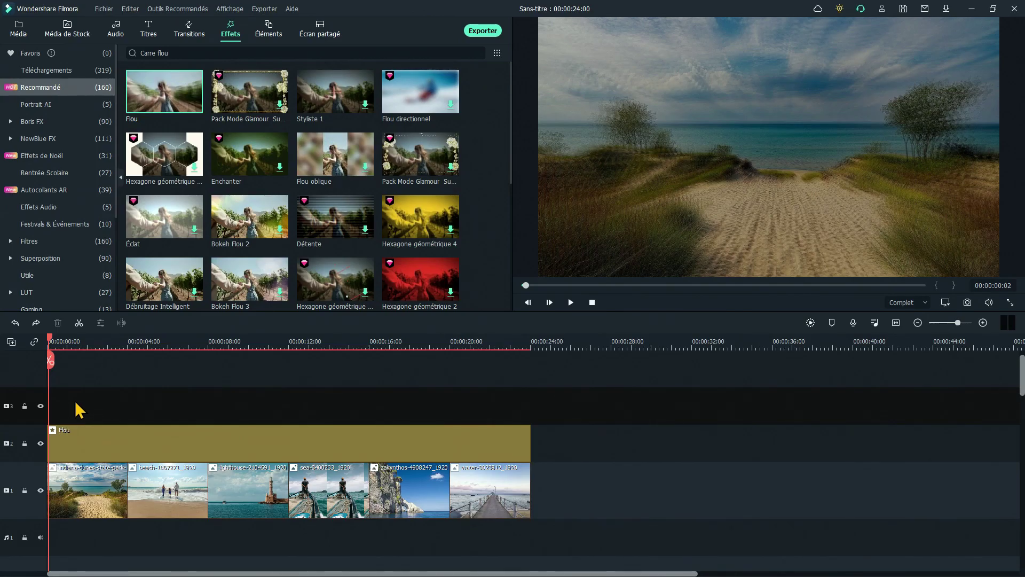
right_click(79, 410)
left_click(90, 414)
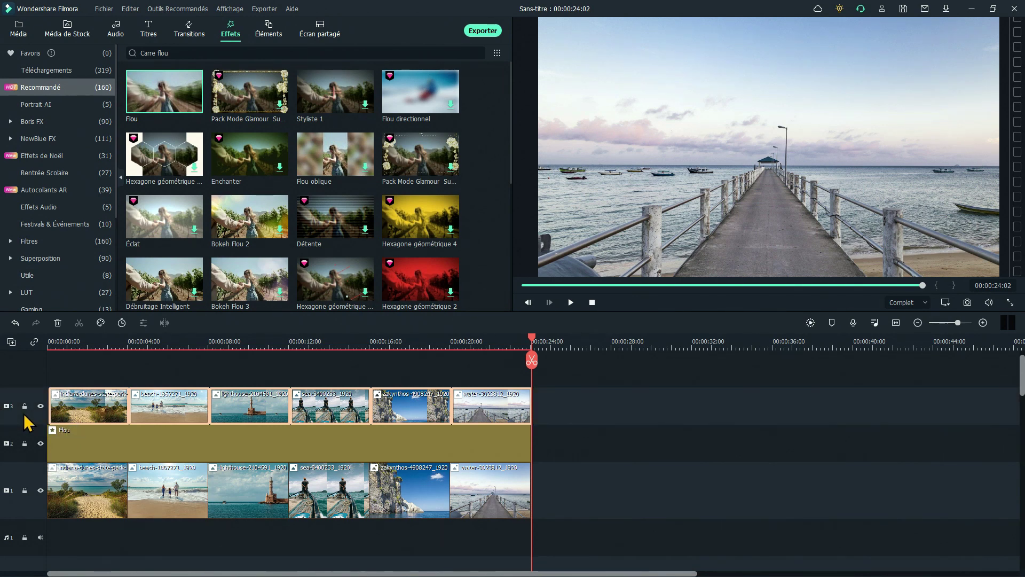
Examine the crop and zoom options for the sea-3400233_1920 clip on video track 3
left_click(323, 410)
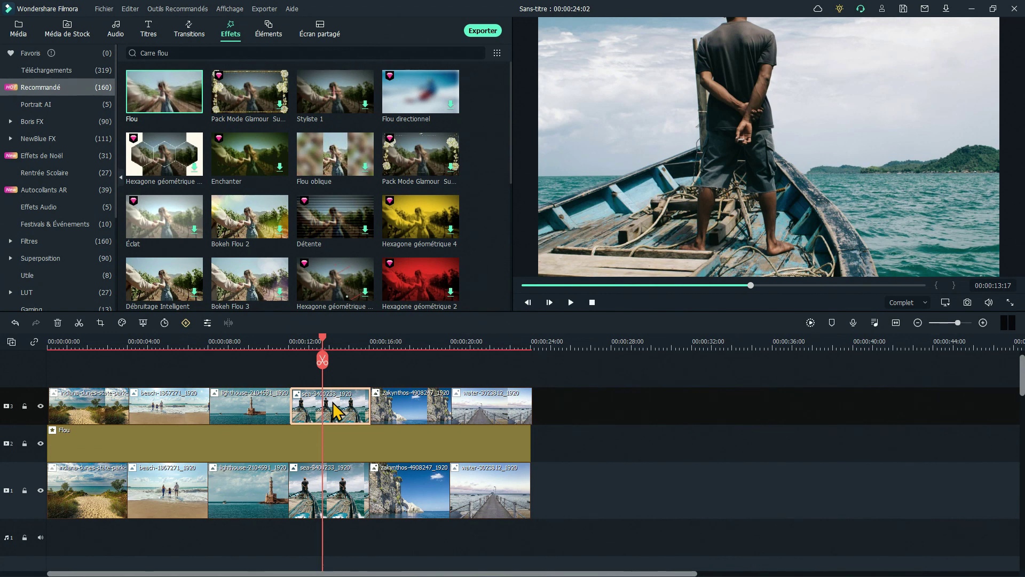
key("alt+c")
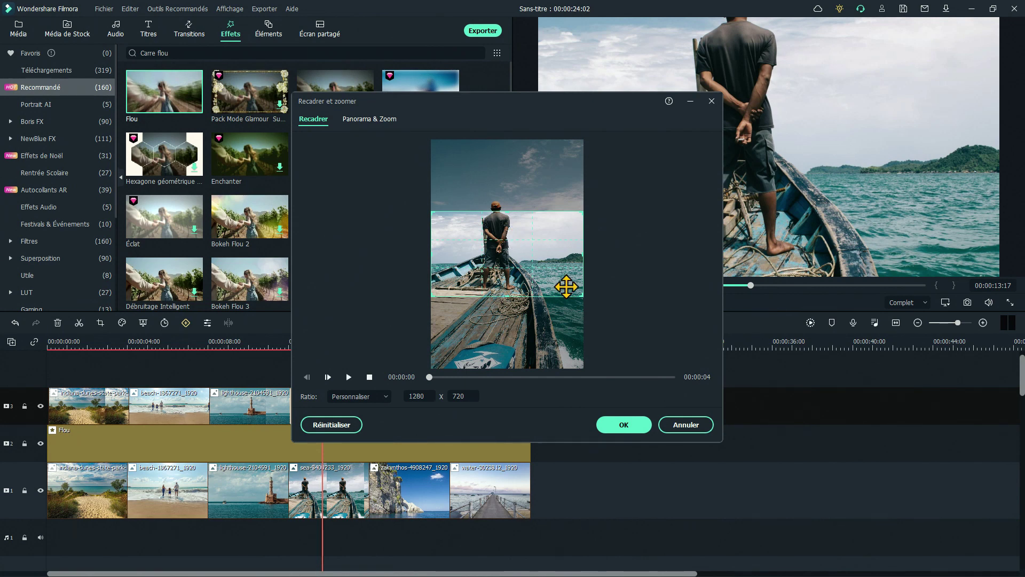
left_click(684, 424)
right_click(335, 411)
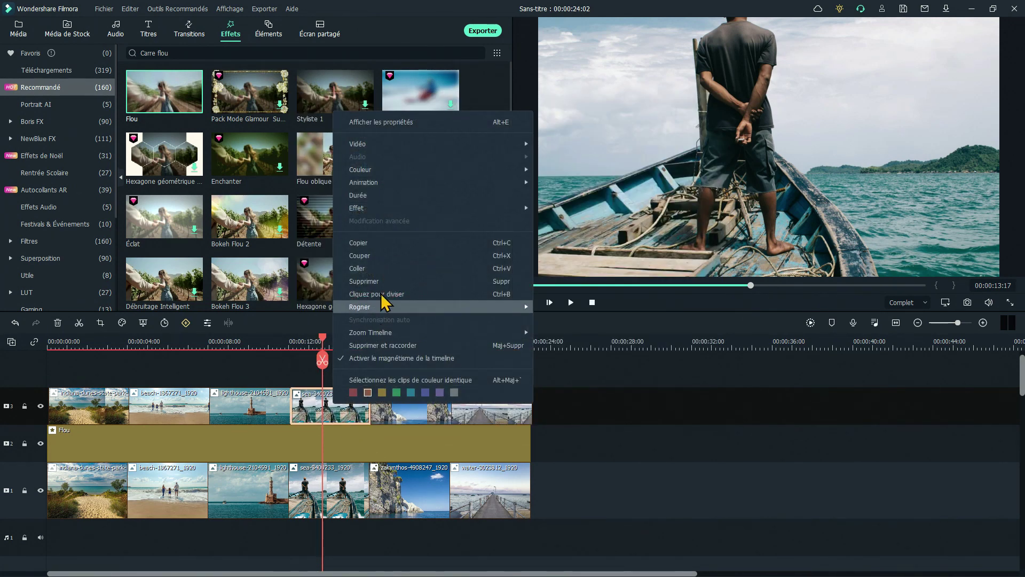
mouse_move(393, 147)
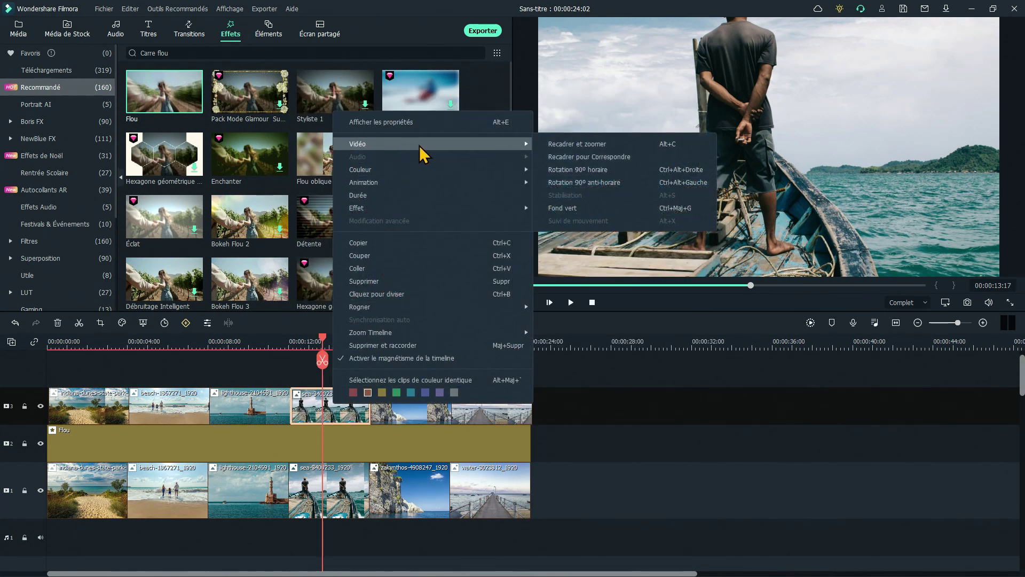
key("alt+c")
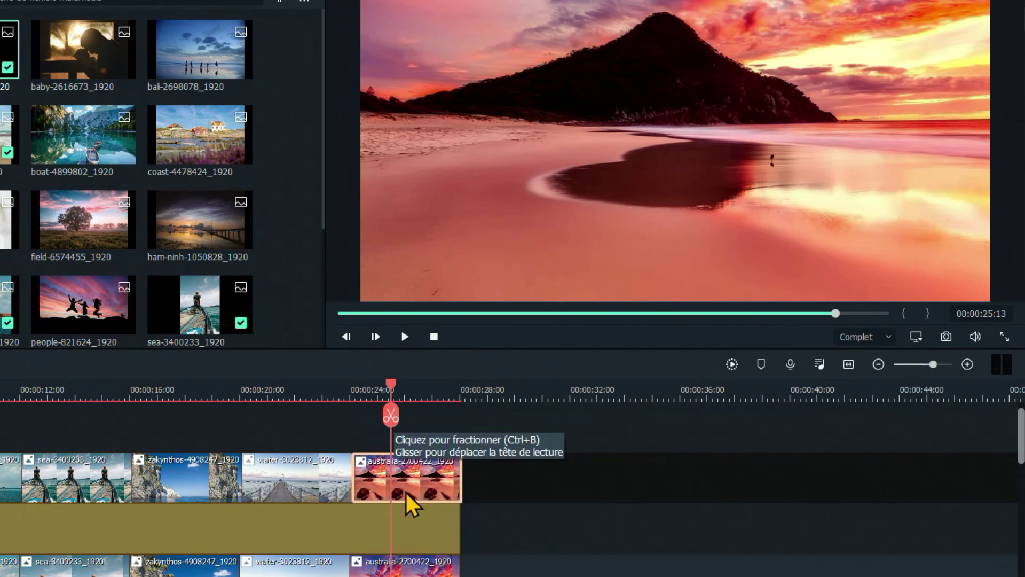
Reset the crop of the australia-2700422_1920 clip on video track 3 to the full photo at its original ratio
right_click(401, 476)
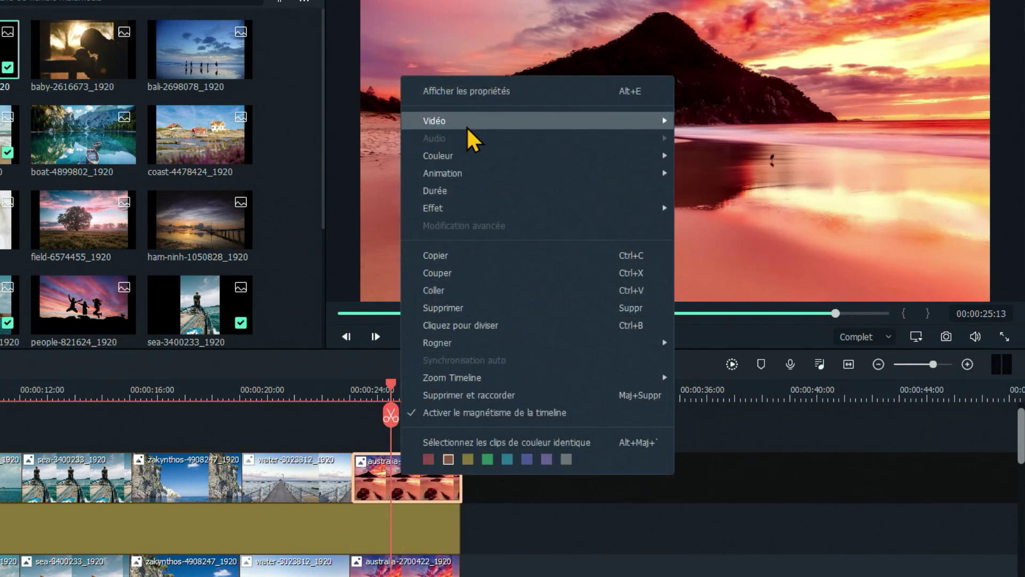
mouse_move(469, 128)
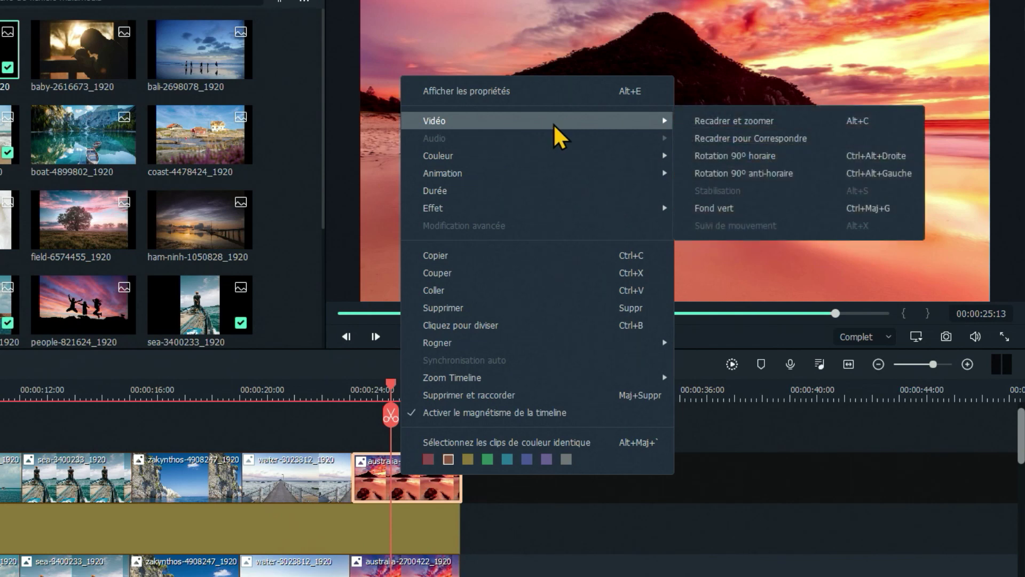
left_click(734, 127)
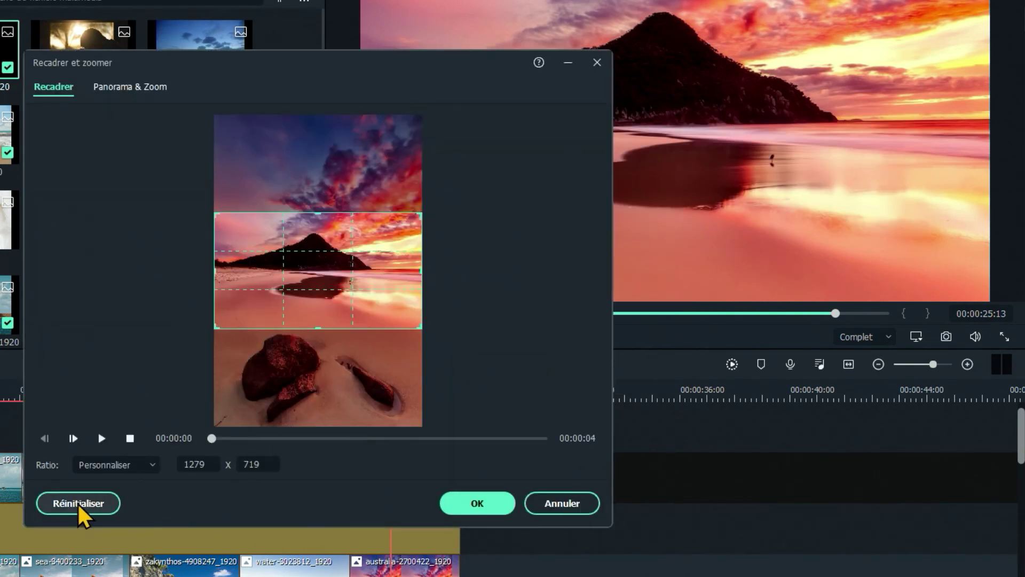
mouse_move(329, 283)
left_mouse_down()
mouse_move(331, 251)
mouse_move(332, 297)
left_mouse_up()
left_click(81, 504)
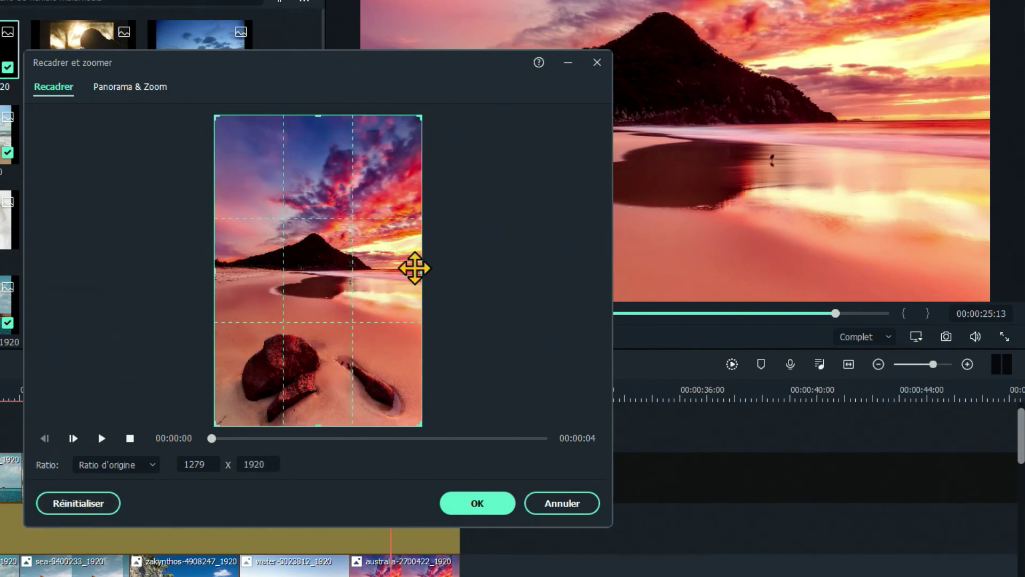
left_click(472, 505)
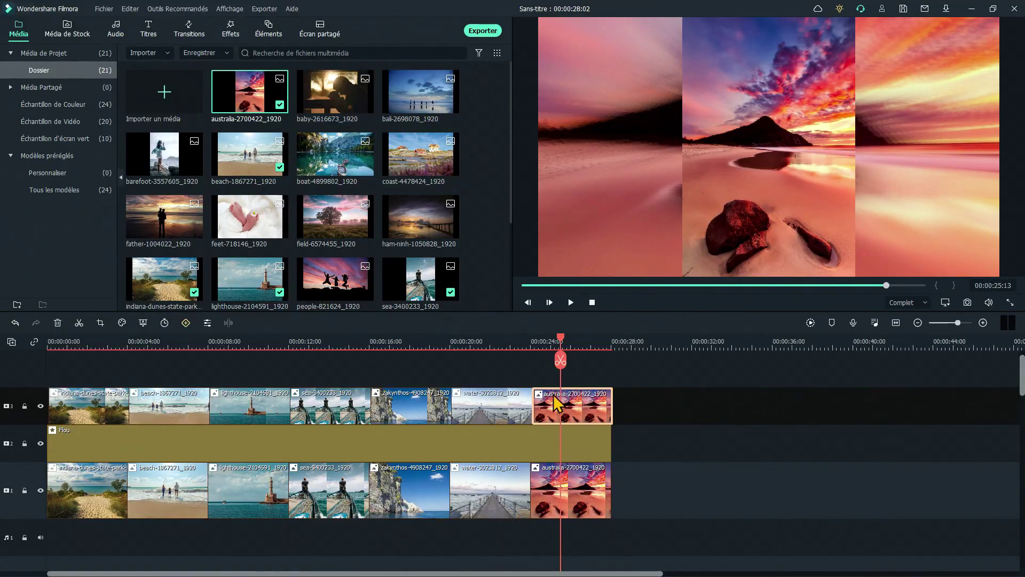
left_click_drag(561, 343, 512, 354)
left_click(591, 302)
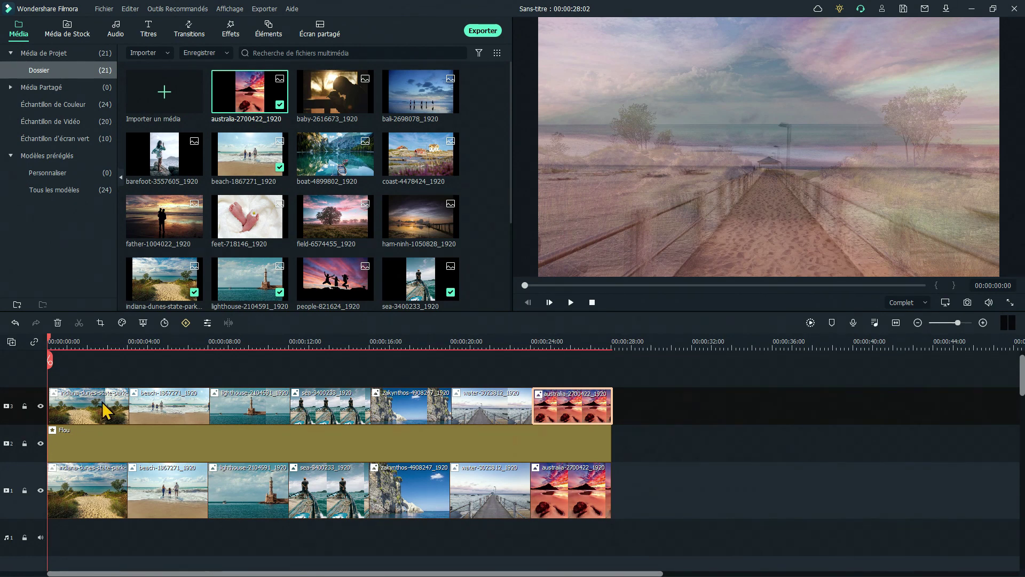
Apply the Fondu Zoom 1 preset motion to the indiana-dunes clip on video track 3
left_click(82, 406)
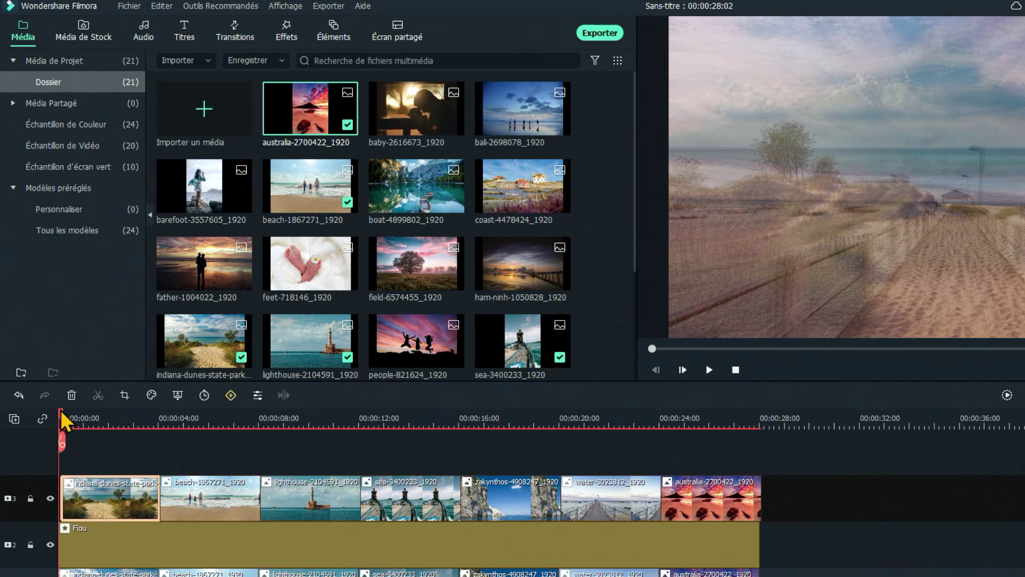
left_click_drag(59, 410, 78, 418)
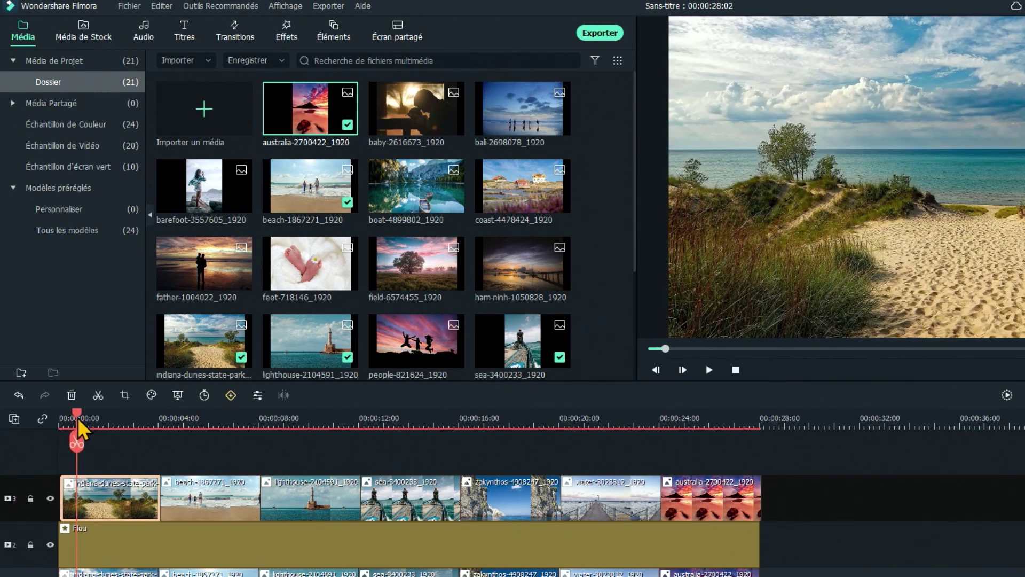
double_click(84, 491)
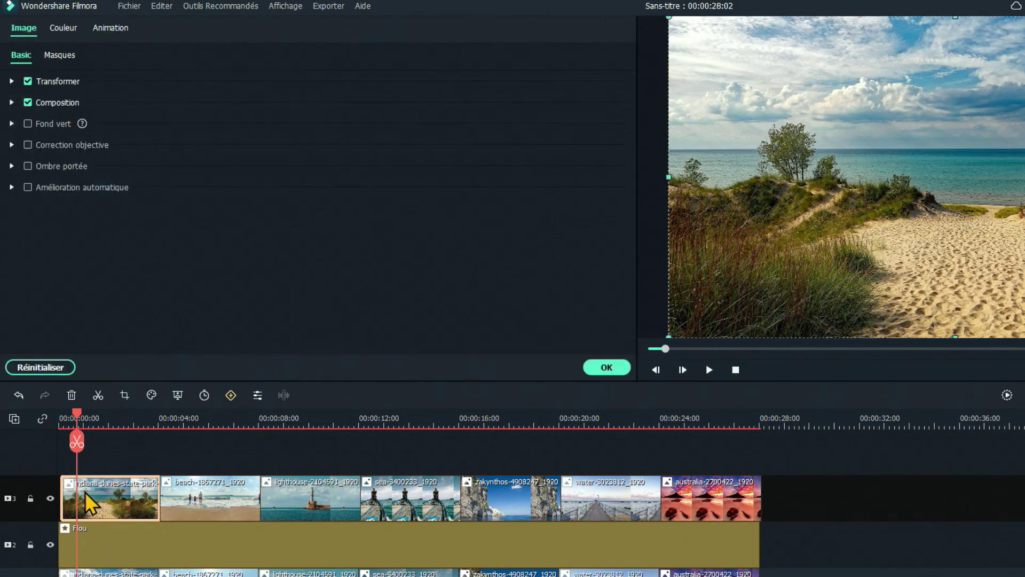
left_click(115, 29)
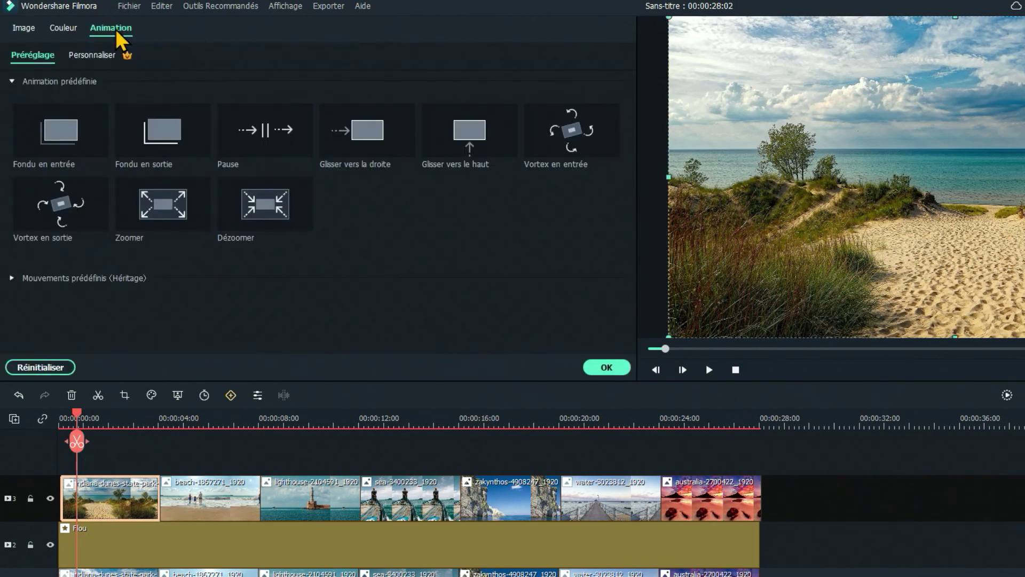
left_click(20, 29)
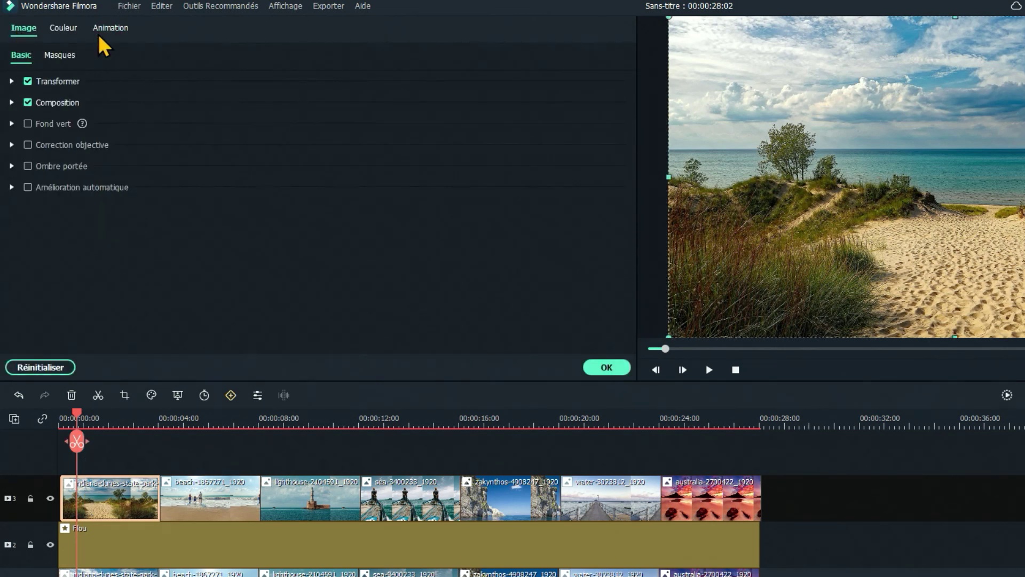
left_click(115, 29)
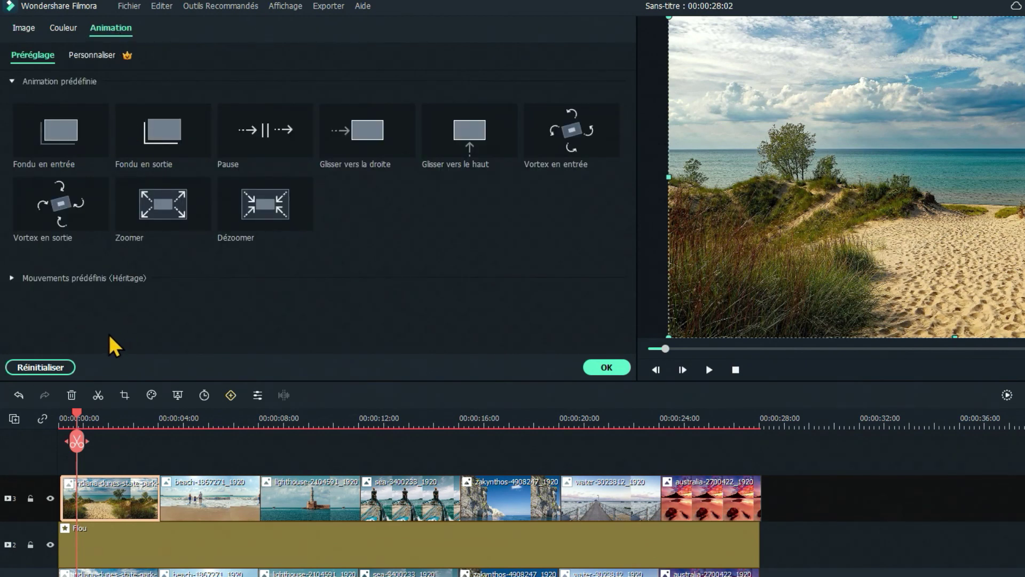
left_click(12, 278)
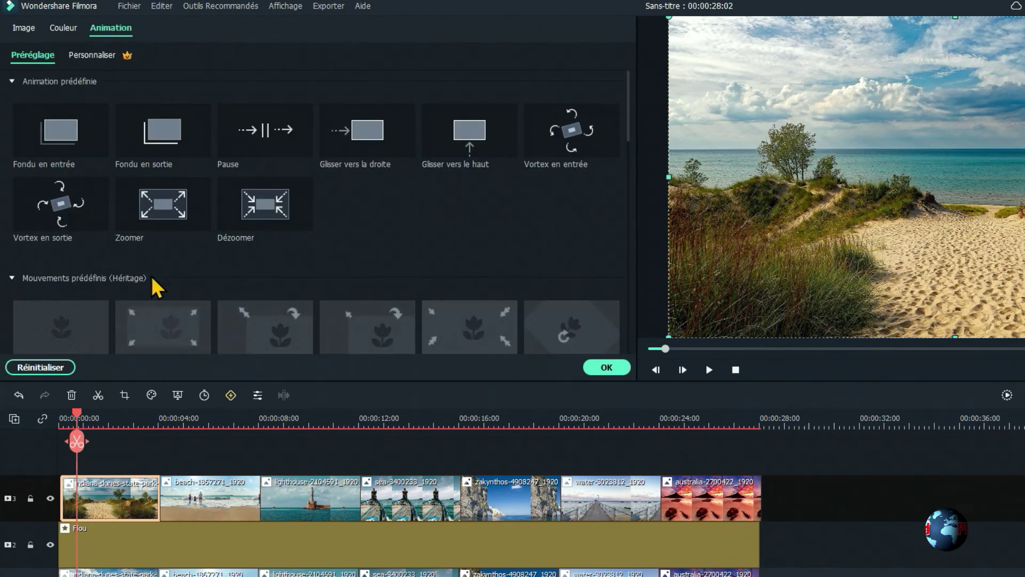
scroll(182, 261, "down", 5)
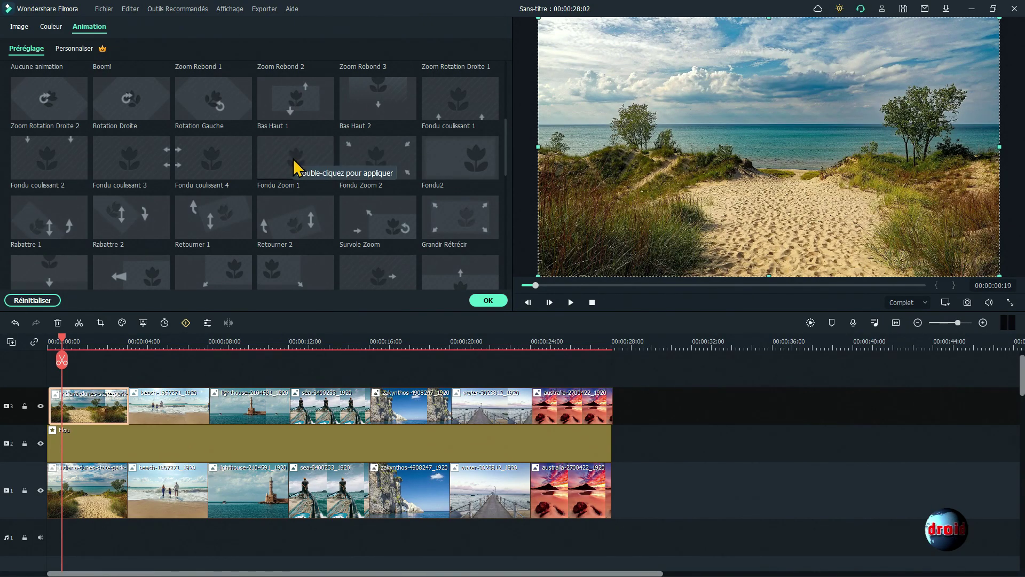
double_click(291, 167)
Apply Fondu Zoom 2 to the beach-1867271_1920 clip and Fondu Zoom 1 to the lighthouse-2104591_1920 clip on video track 3
left_click_drag(62, 345, 171, 350)
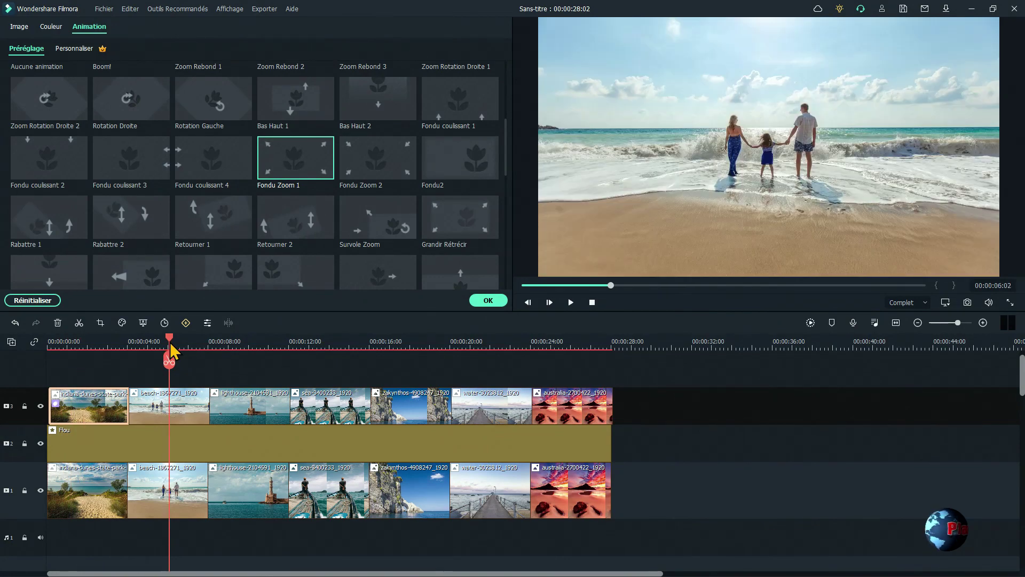
left_click_drag(378, 158, 167, 419)
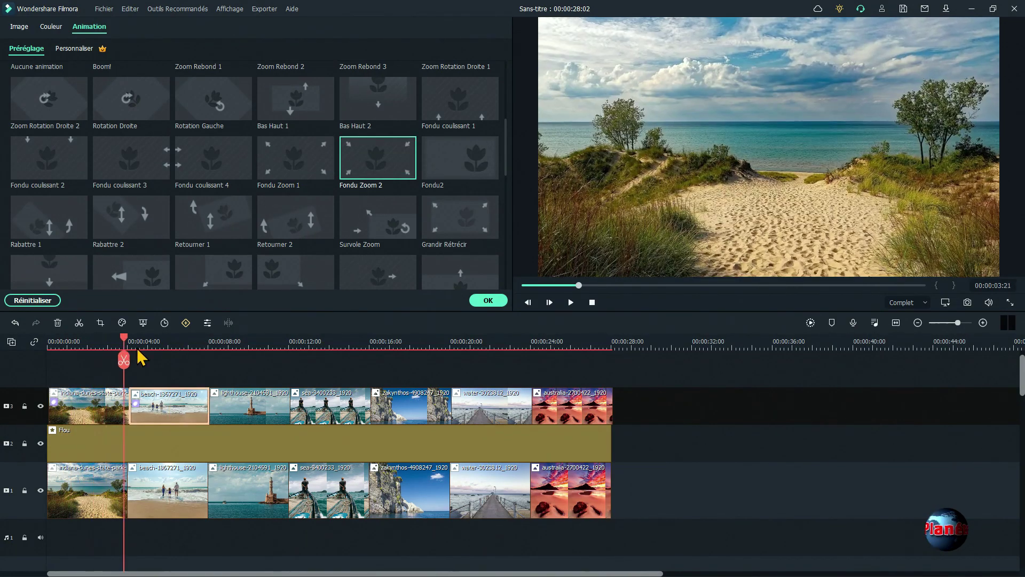
left_click(249, 414)
double_click(291, 161)
left_click_drag(248, 338, 401, 353)
double_click(379, 162)
double_click(290, 167)
Apply the Fondu Zoom 1 motion to the sea-3400233_1920 and zakynthos-4908247_1920 clips on video track 3
left_click(319, 408)
double_click(391, 160)
double_click(297, 165)
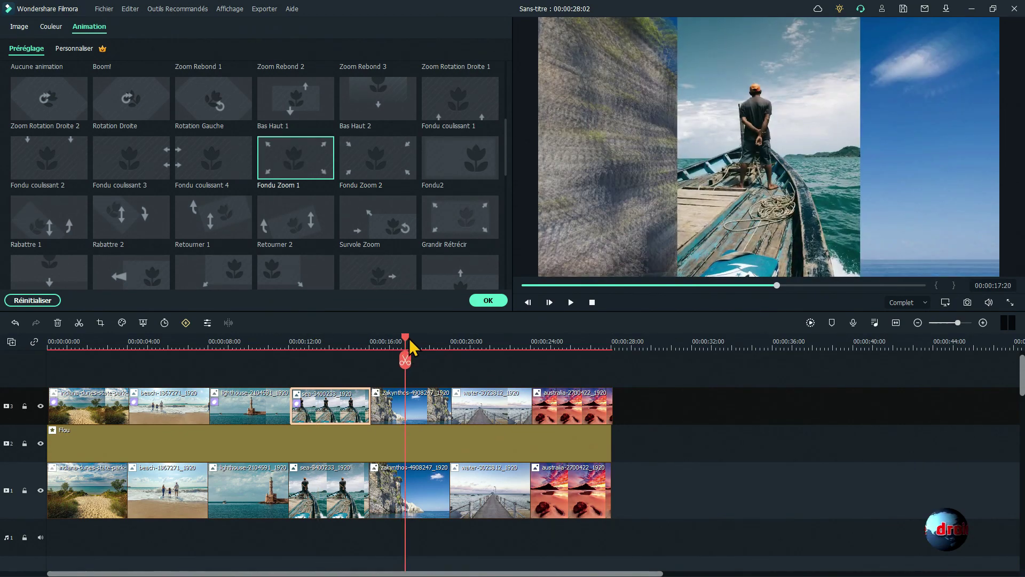
double_click(397, 174)
left_click(411, 408)
double_click(288, 165)
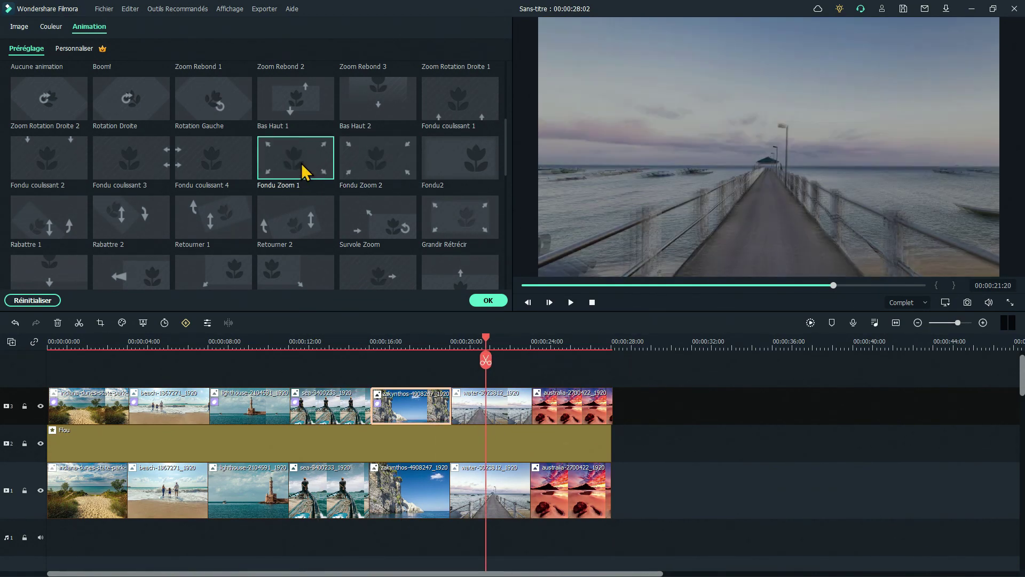
Apply Fondu Zoom 2 to the water-3023812_1920 clip and Fondu Zoom 1 to the australia-2700422_1920 clip on video track 3
left_click(470, 411)
double_click(373, 162)
left_click(574, 411)
double_click(288, 167)
Play the slideshow from the start to check the photo animations, and close the animation settings
left_click_drag(486, 360, 52, 358)
left_click(570, 302)
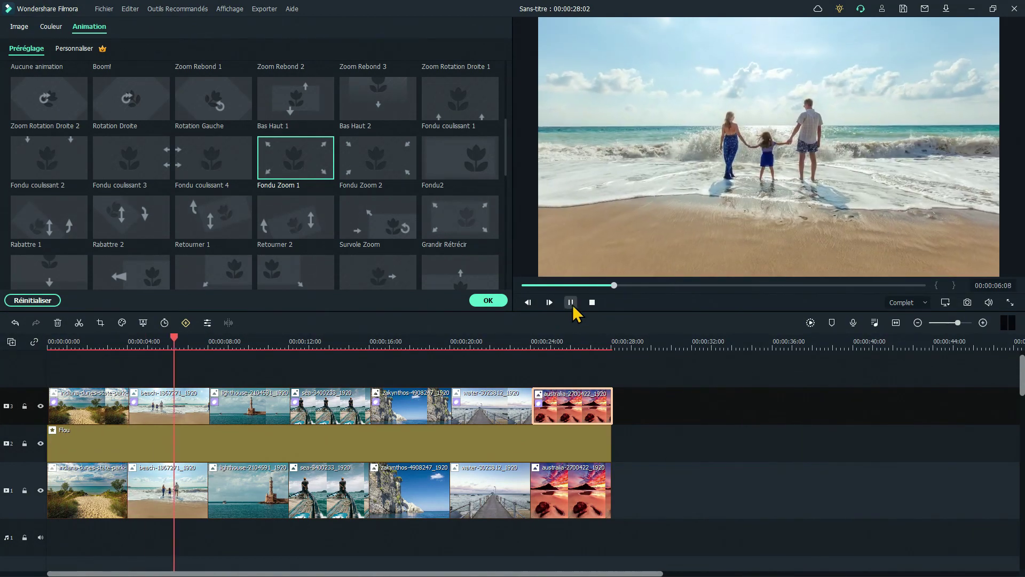
left_click(592, 302)
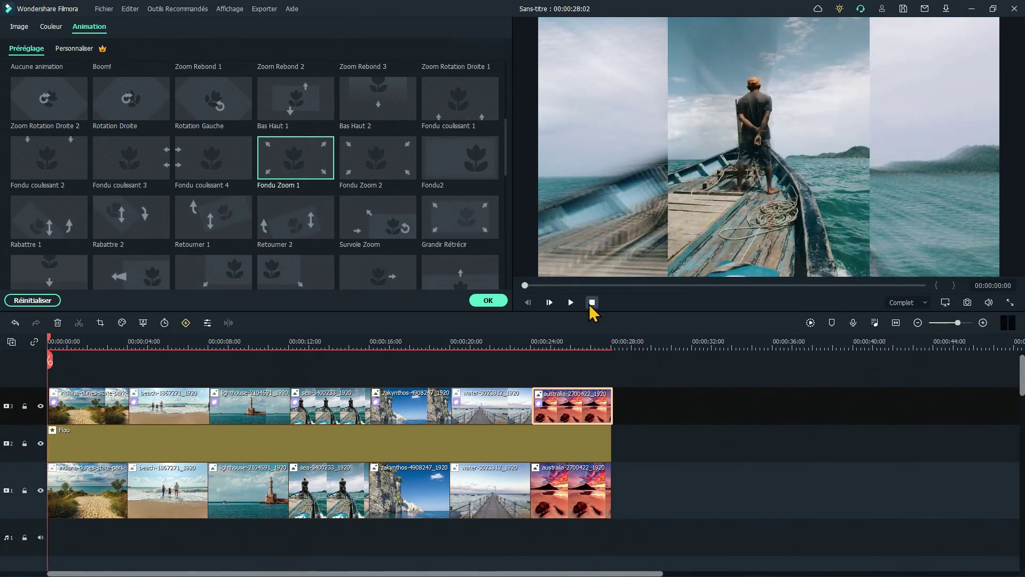
left_click(488, 301)
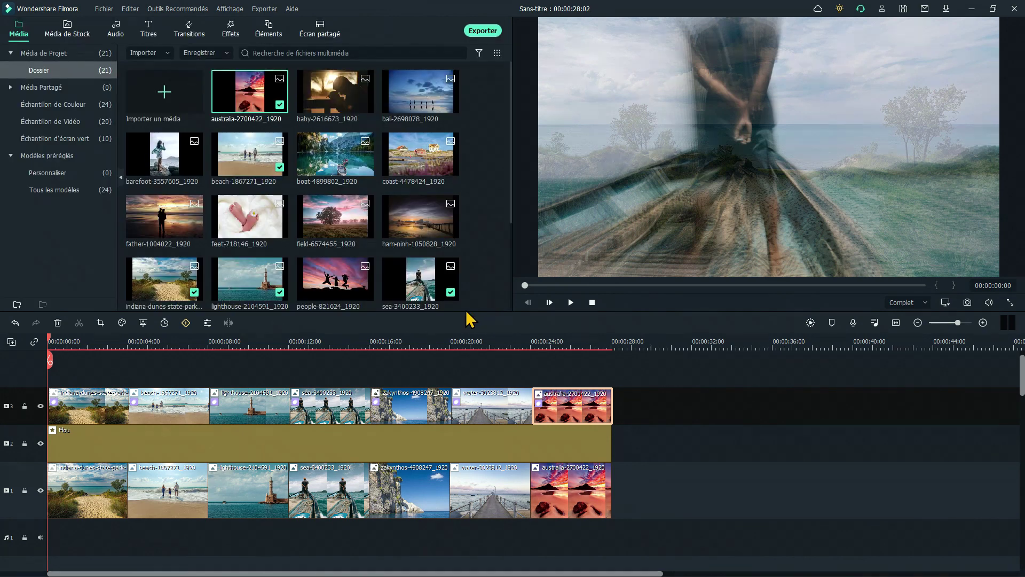
Add the downloaded title Titre 27 on a fourth video track above the photos, starting at about 2 seconds
left_click(149, 32)
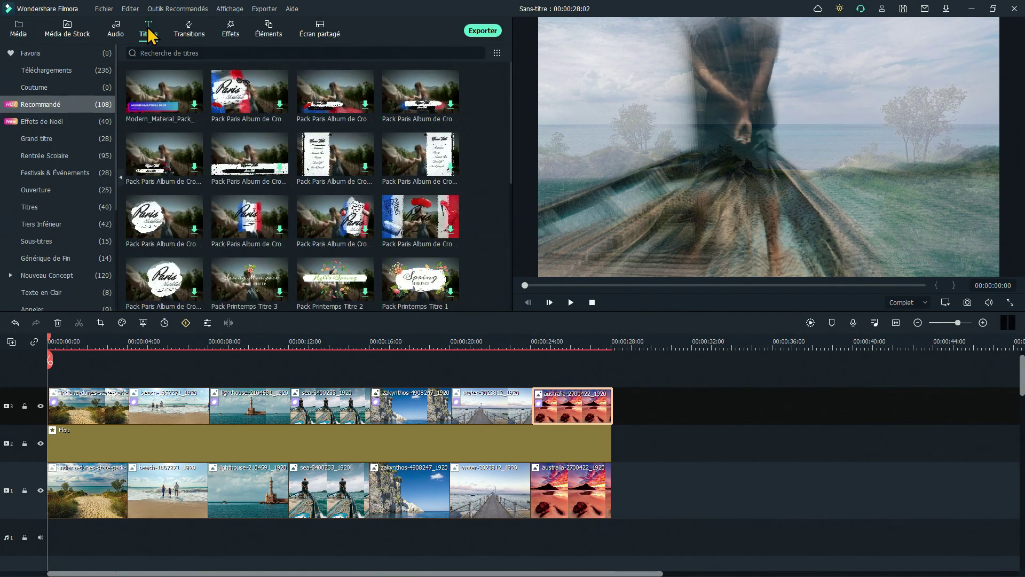
left_click(52, 73)
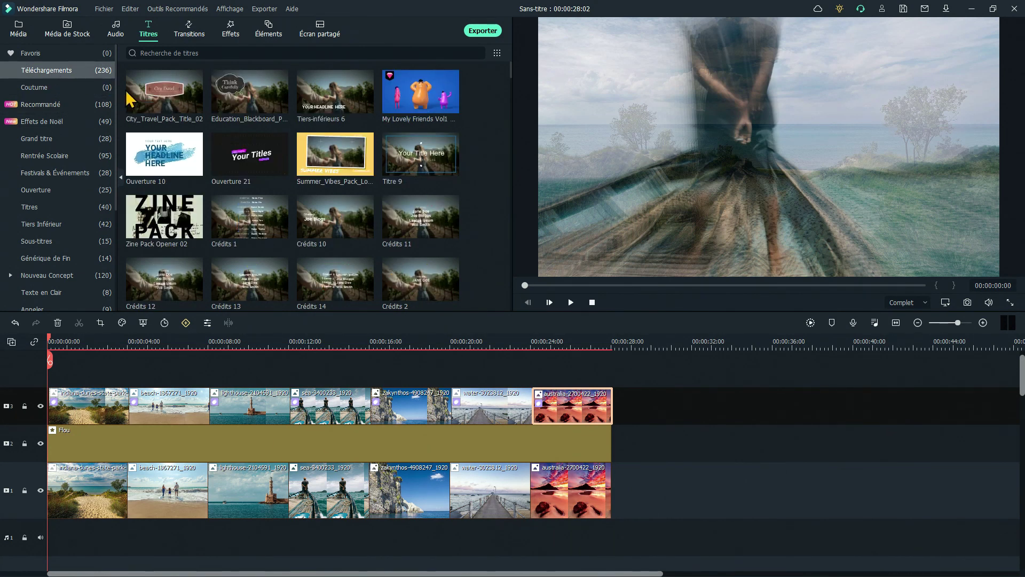
scroll(272, 224, "down", 10)
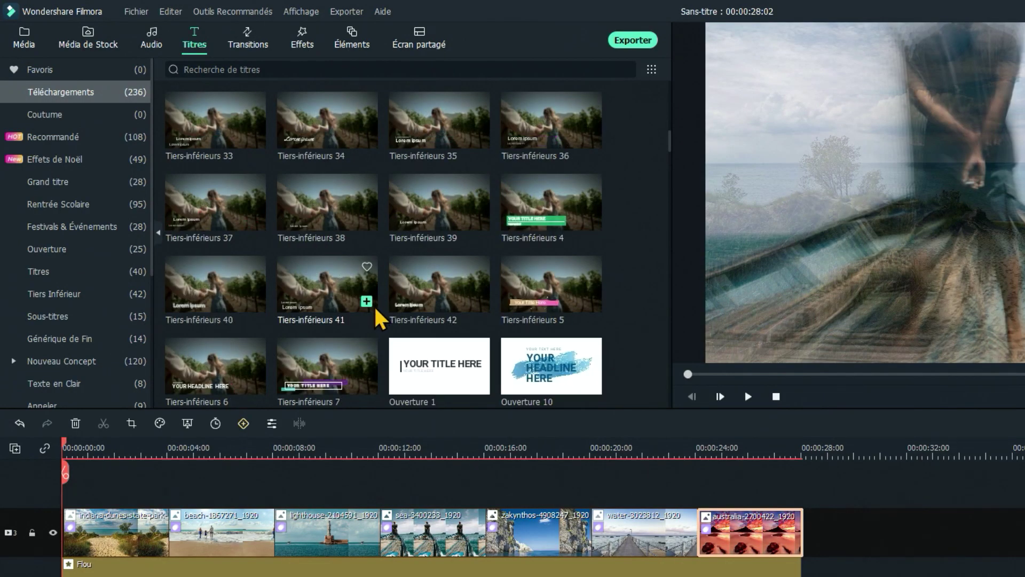
scroll(380, 320, "up", 4)
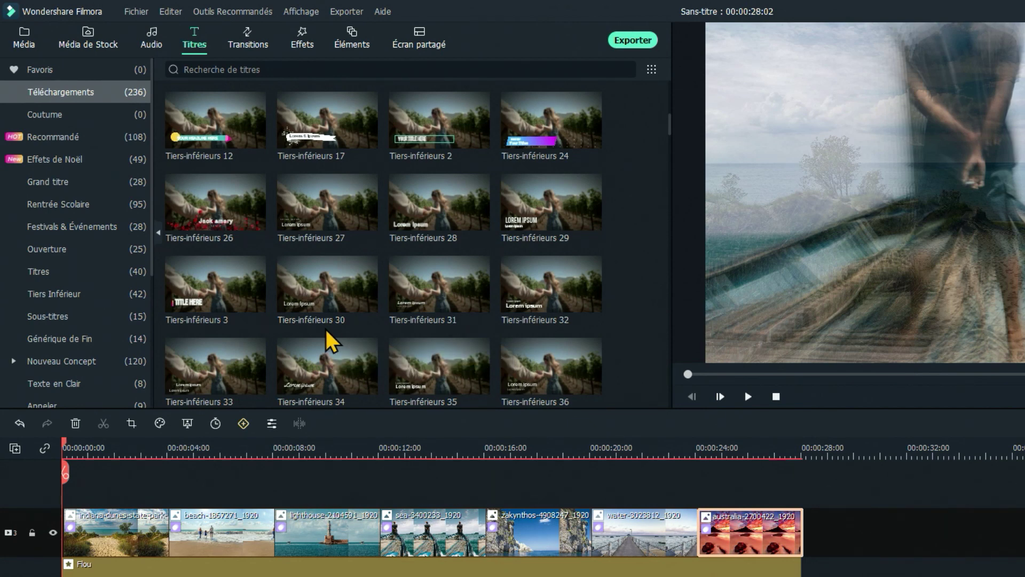
scroll(324, 320, "up", 5)
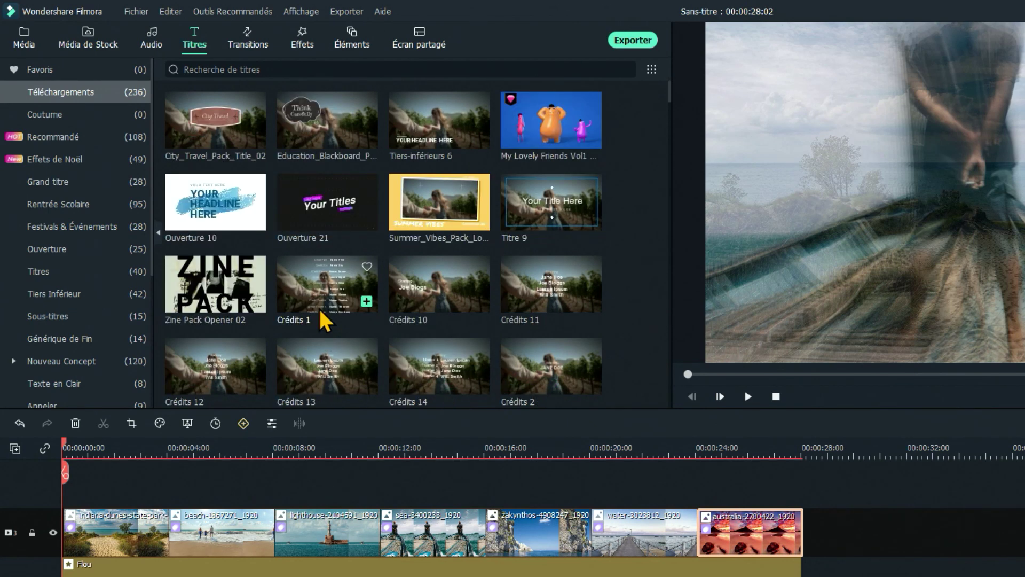
scroll(324, 320, "down", 8)
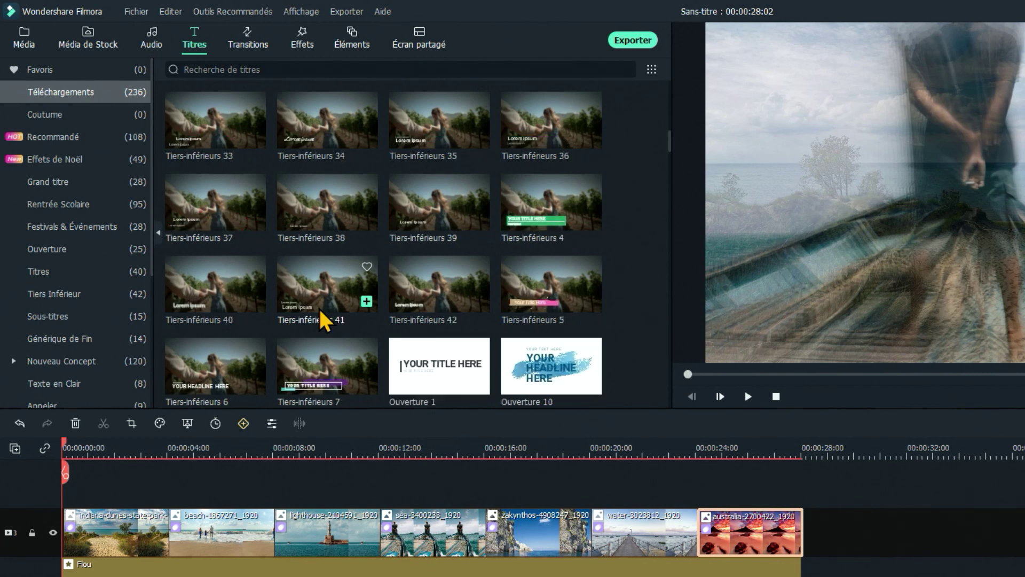
scroll(321, 312, "down", 5)
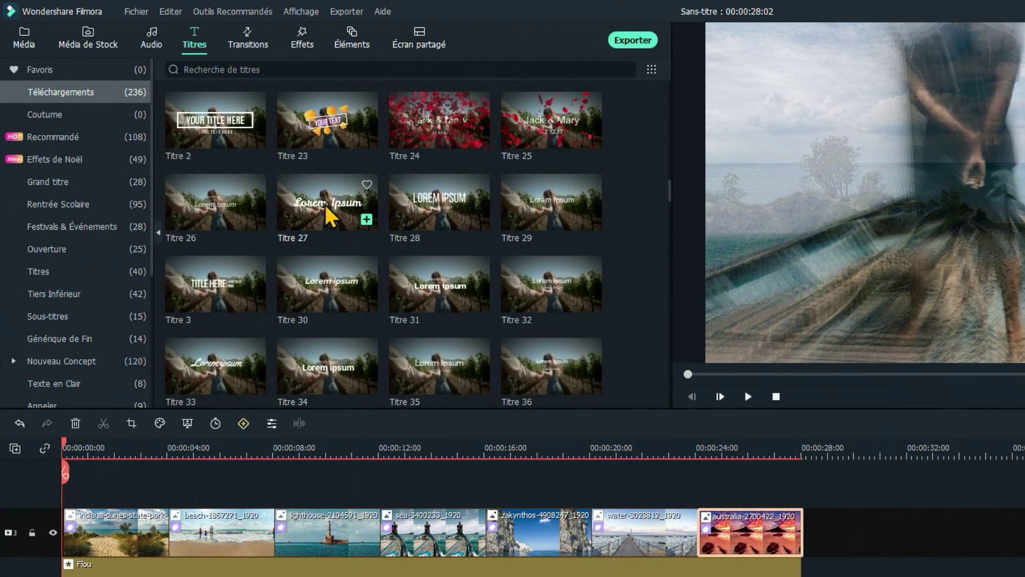
left_click_drag(331, 216, 131, 491)
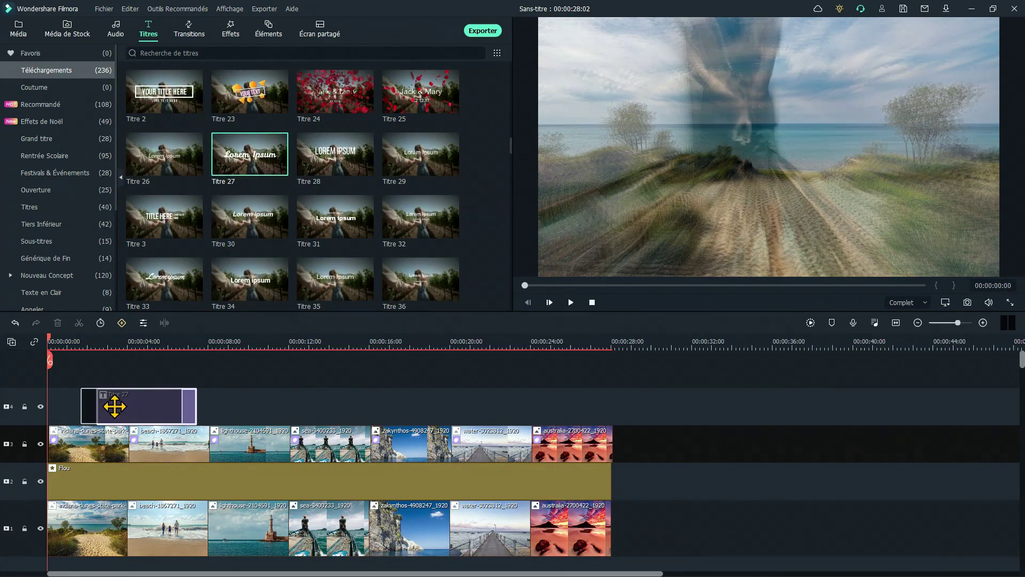
left_click(166, 533)
left_click_drag(122, 407, 123, 408)
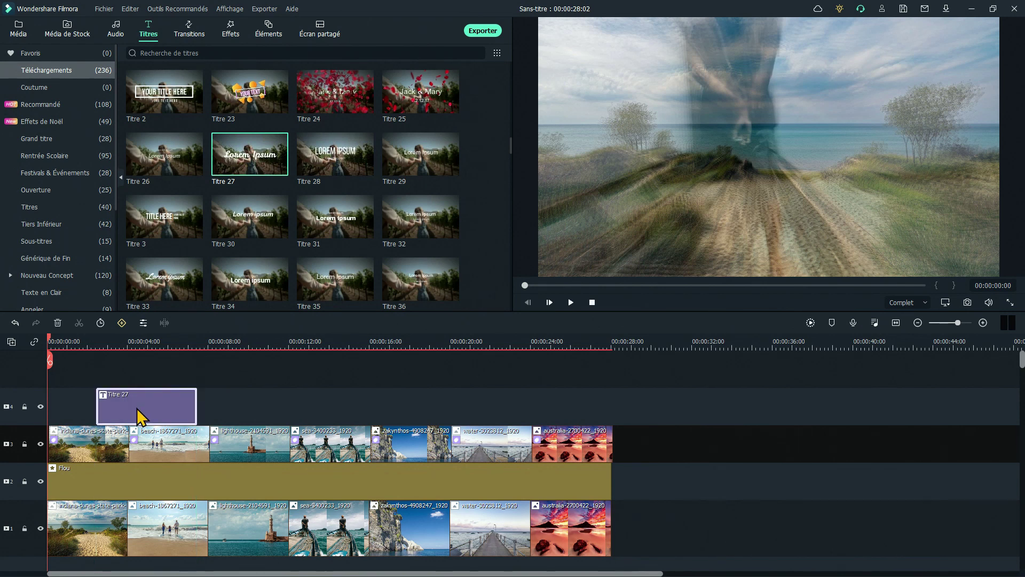
Replace the placeholder text of the Titre 27 title with "Vacances"
double_click(136, 408)
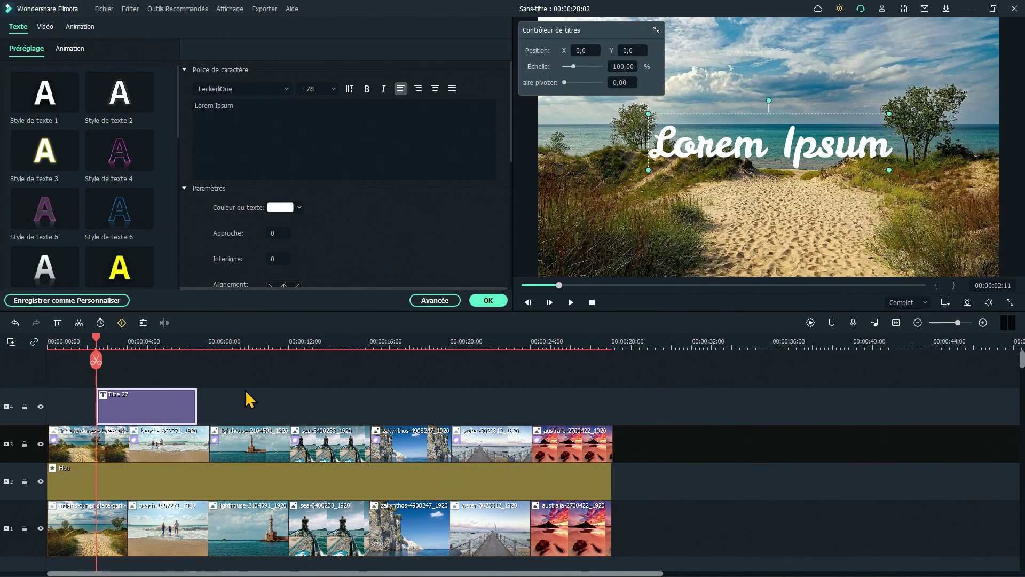
left_click_drag(255, 102, 152, 107)
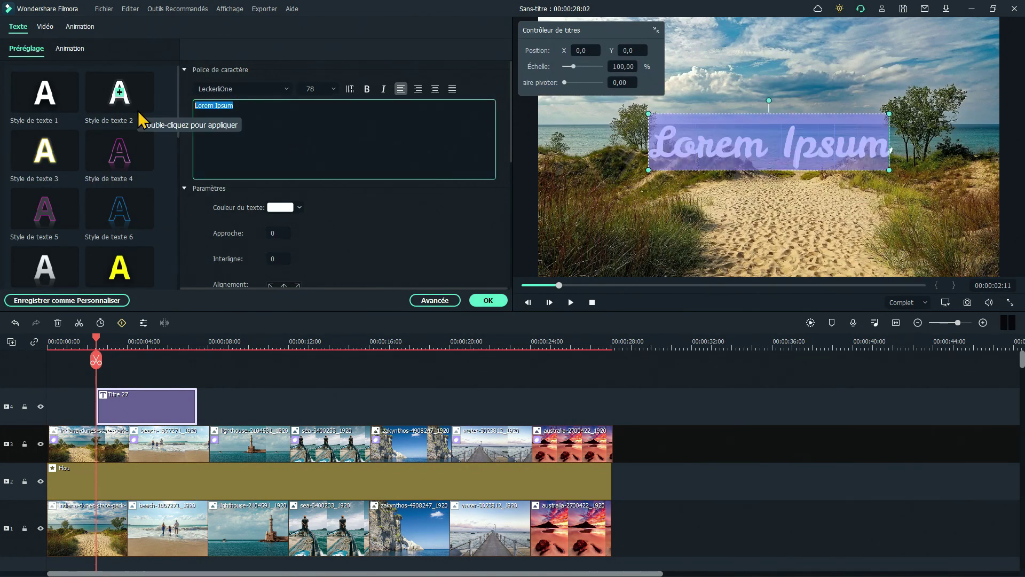
key("BackSpace")
type("Va")
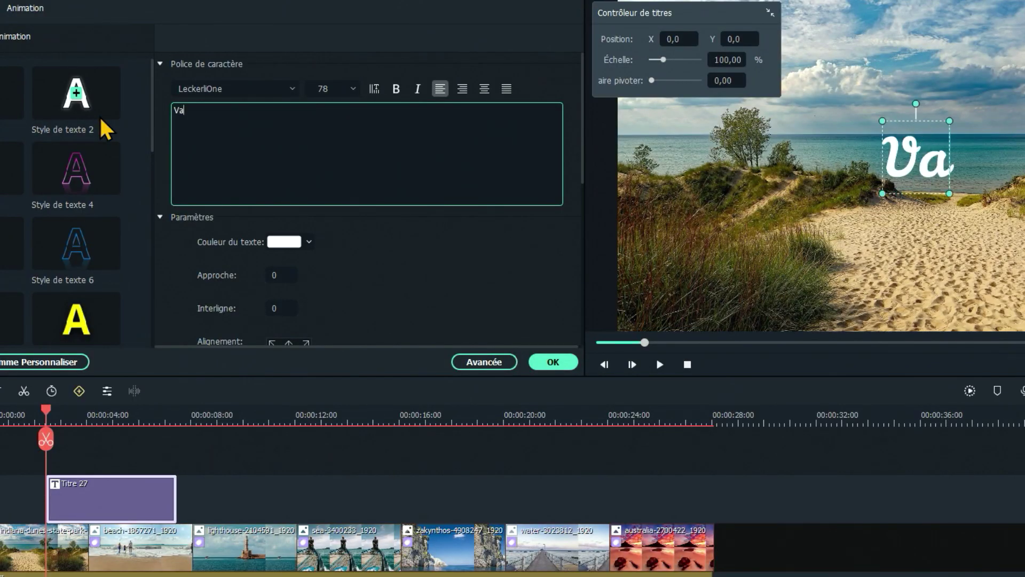
type("cance")
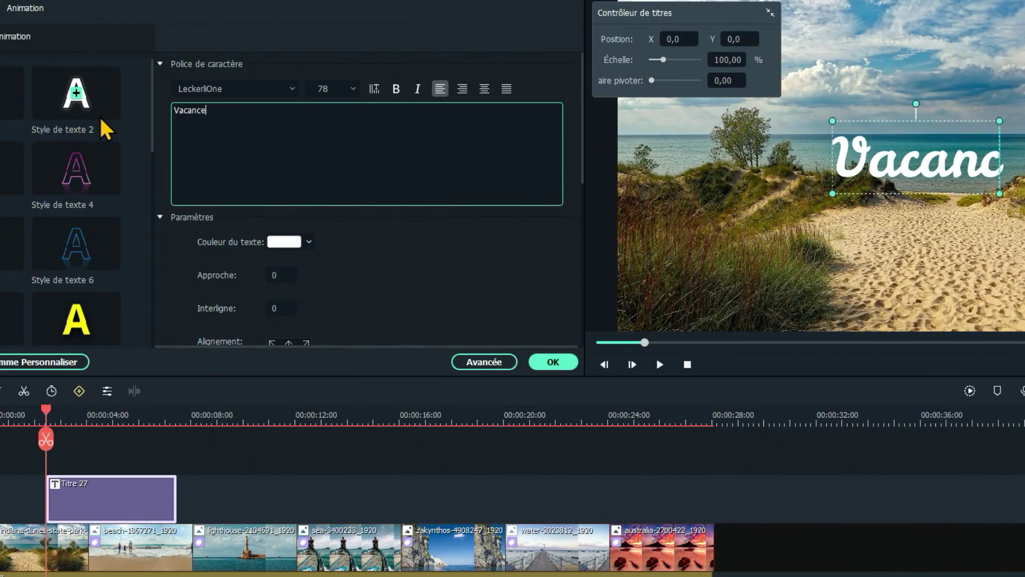
type("s")
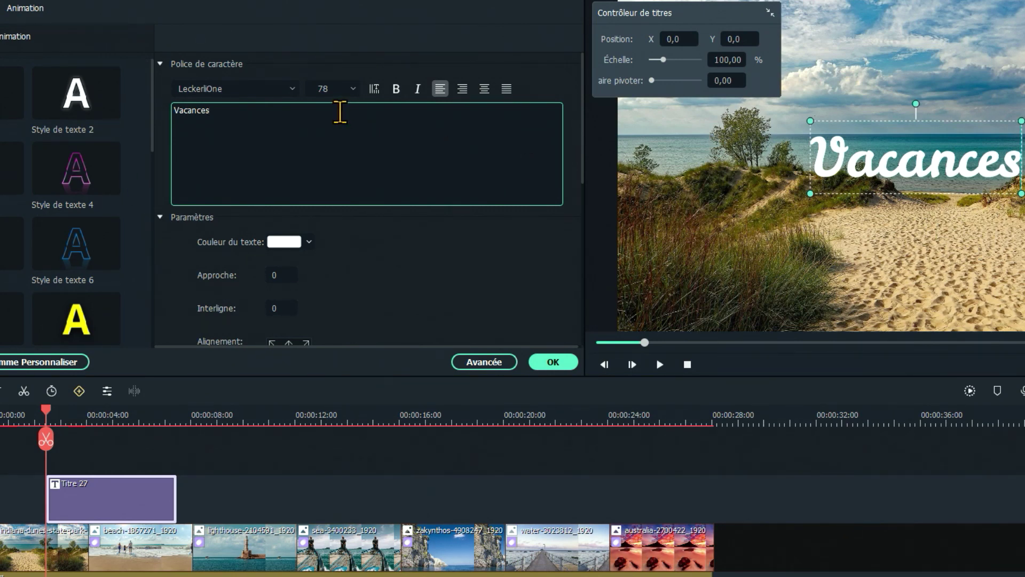
Examine the font, size, colour and alignment settings of the Vacances title
left_click(292, 87)
left_click(293, 86)
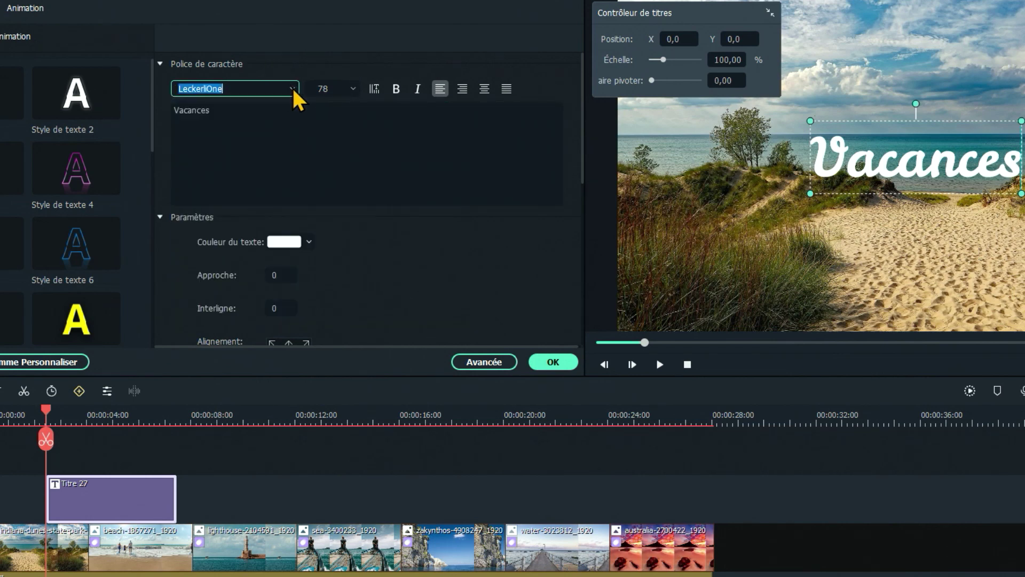
left_click(353, 89)
left_click(353, 90)
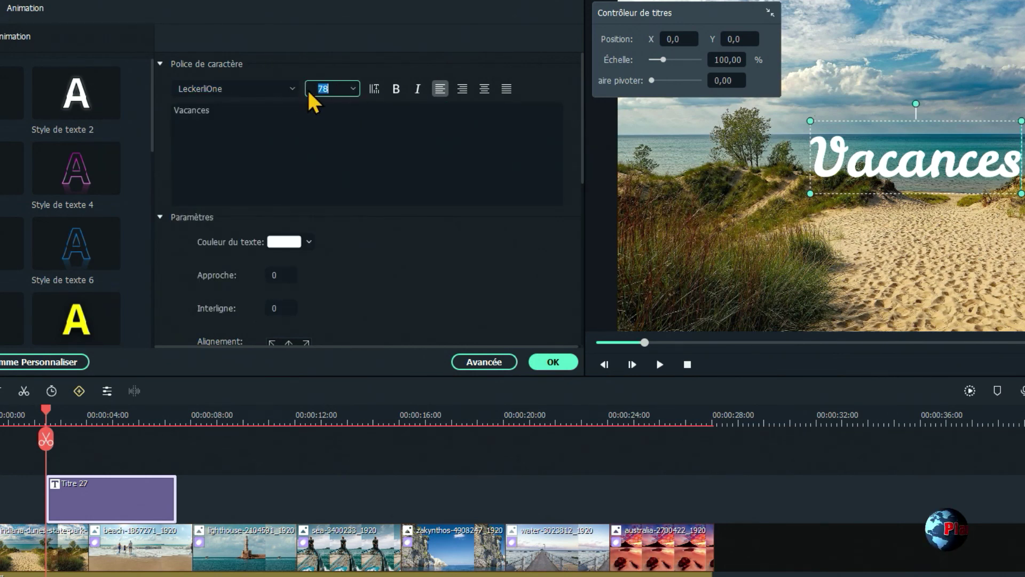
left_click(293, 86)
left_click(293, 86)
left_click(352, 88)
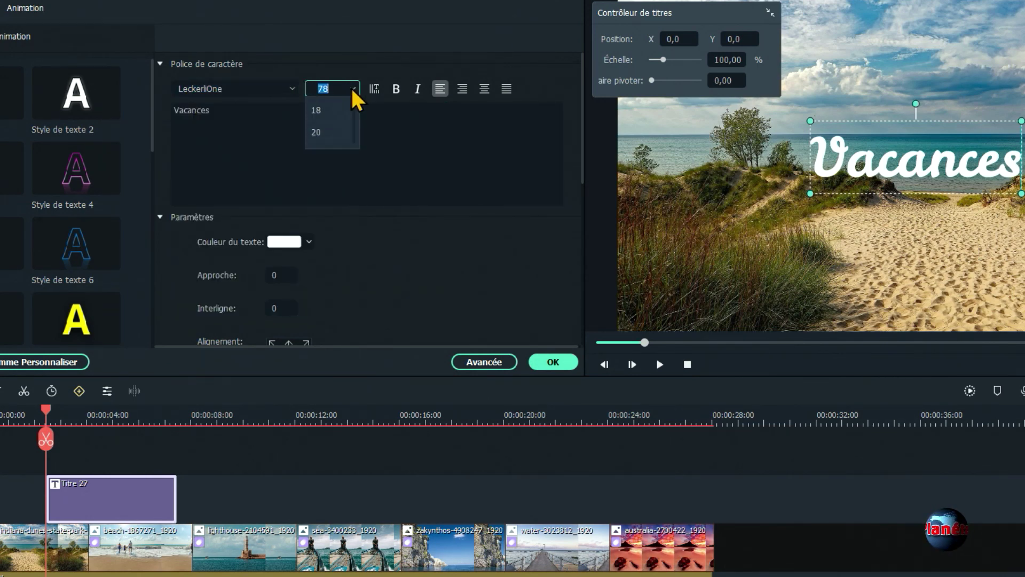
left_click(350, 87)
scroll(392, 279, "down", 5)
scroll(392, 279, "up", 5)
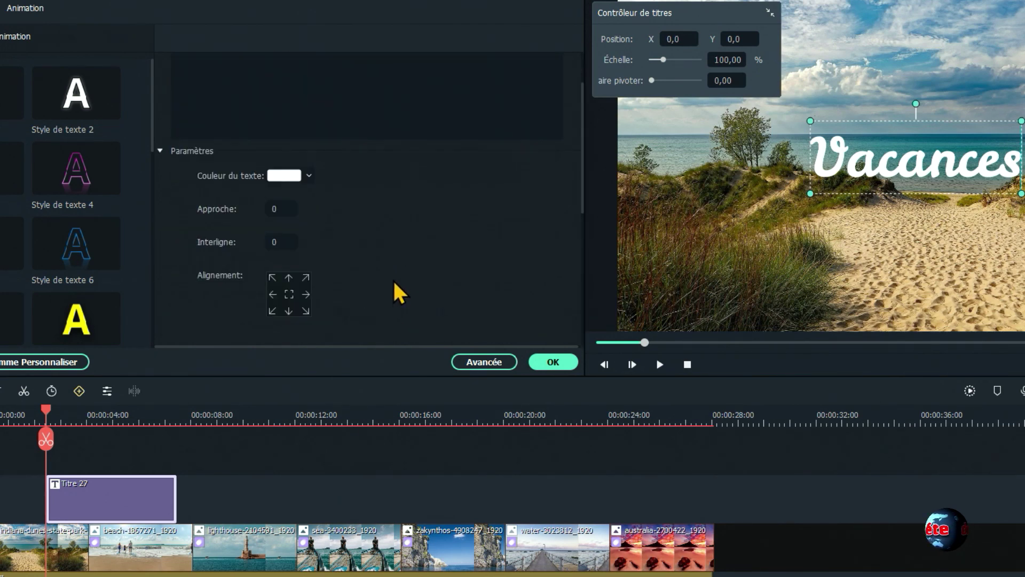
Set the opacity of the Vacances title to 60 % and accept the title settings
left_click_drag(582, 158, 570, 325)
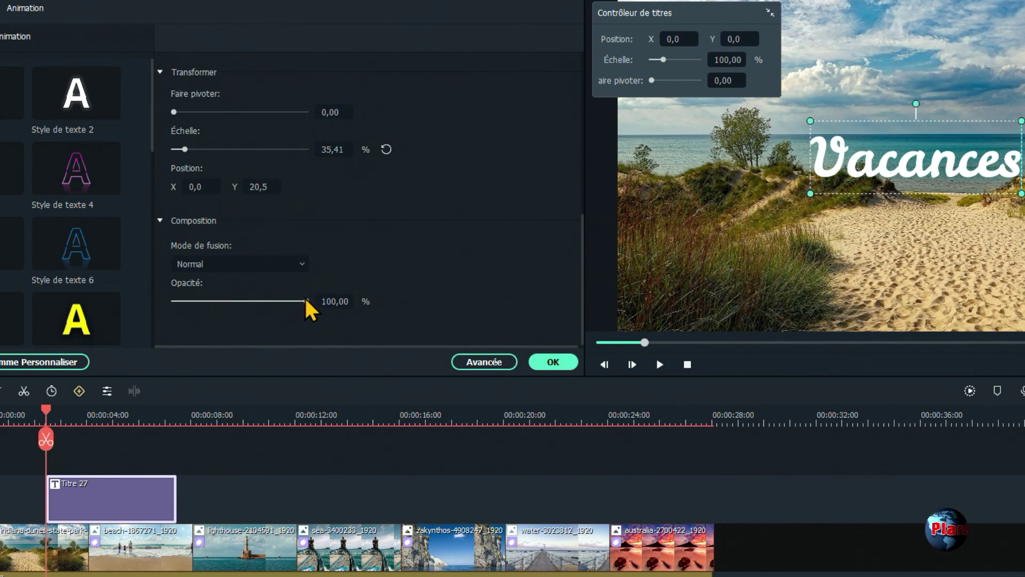
left_click(335, 302)
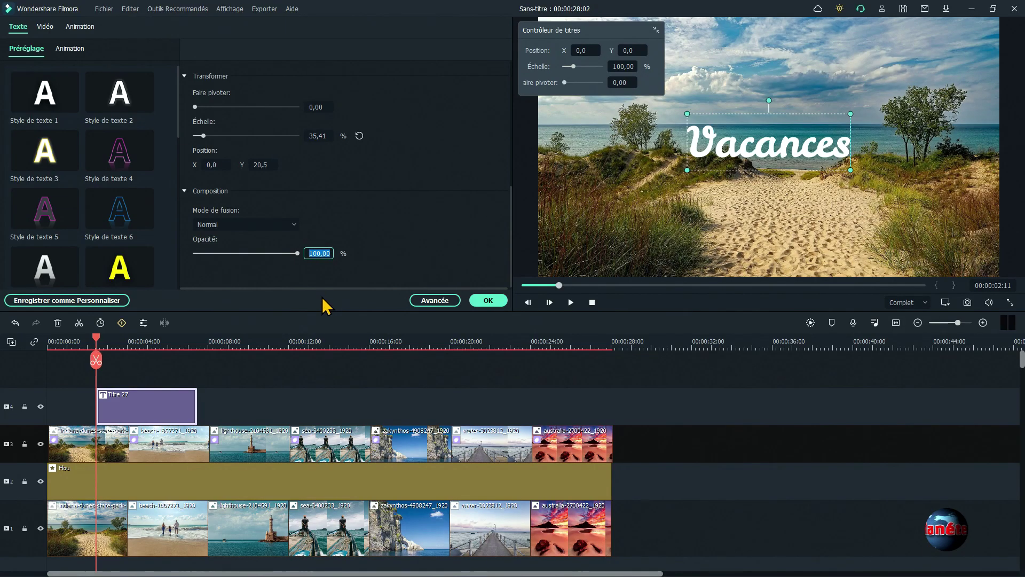
type("60")
key("Return")
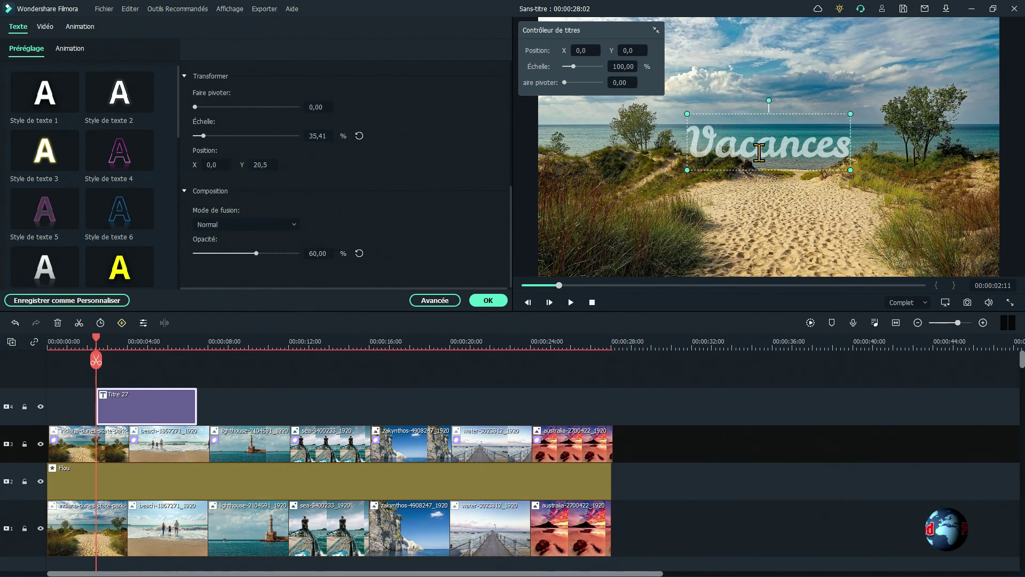
left_click(481, 301)
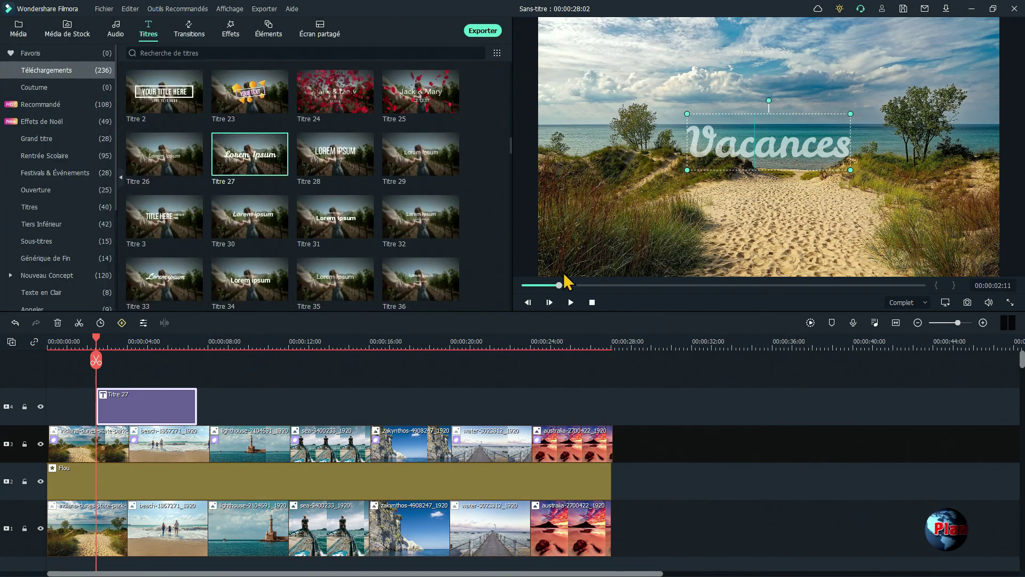
Try moving the Vacances title over the photo's lower part and enlarging it, and undo these changes
left_click(766, 160)
mouse_move(767, 160)
left_mouse_down()
mouse_move(689, 203)
mouse_move(755, 165)
mouse_move(763, 146)
left_mouse_up()
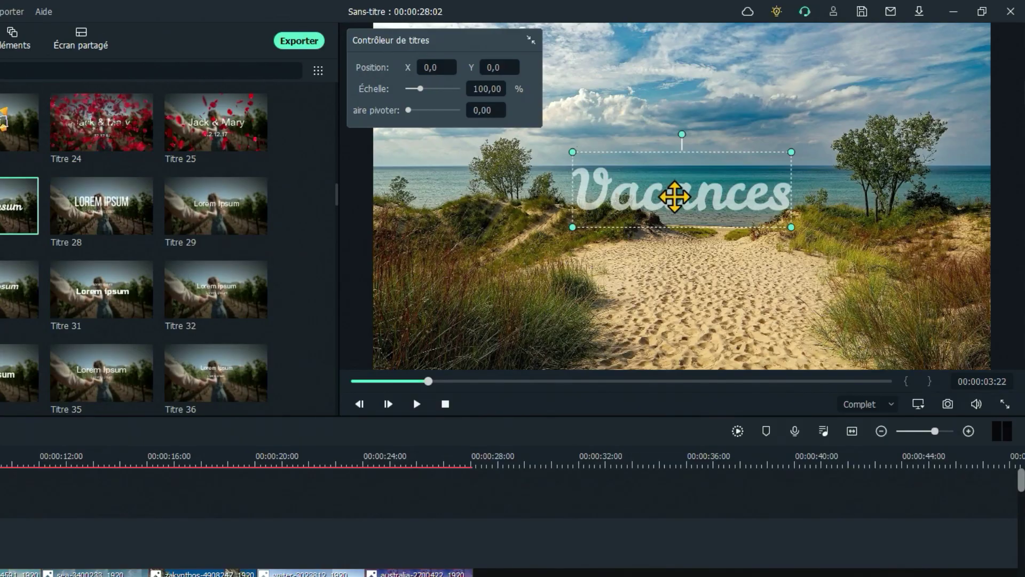
left_click_drag(764, 146, 641, 230)
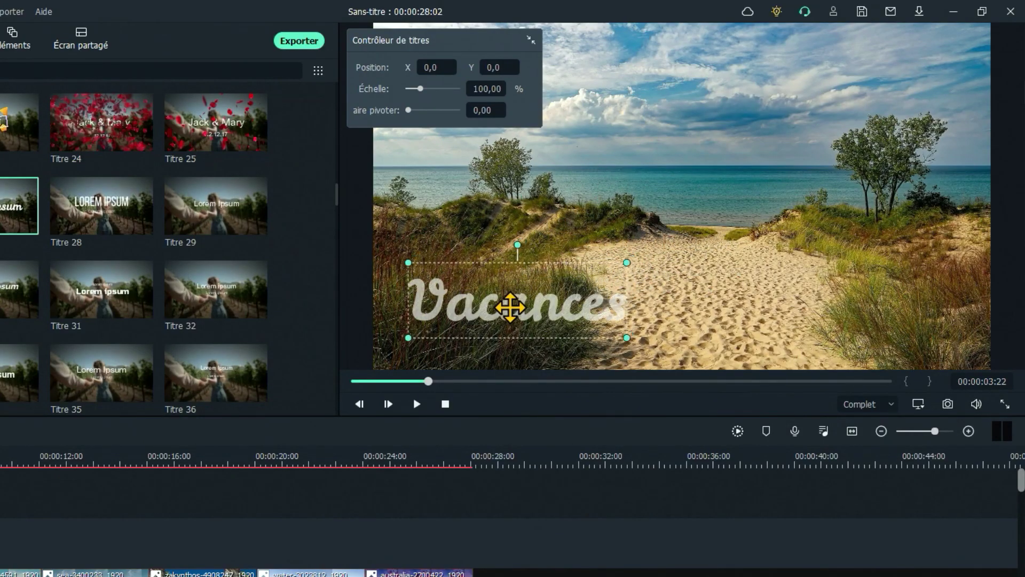
left_click_drag(510, 307, 767, 165)
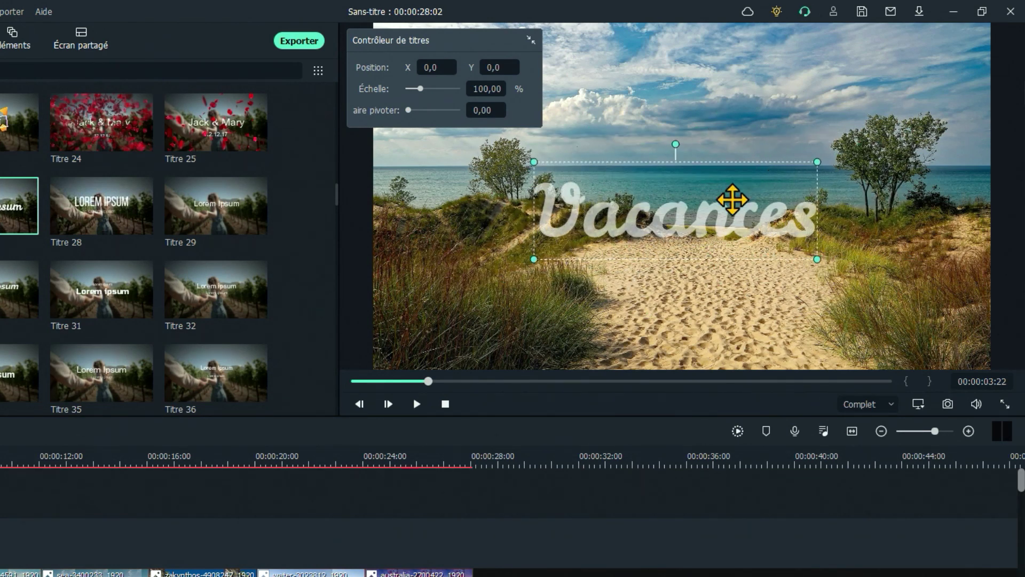
key("ctrl+z")
key("ctrl+z")
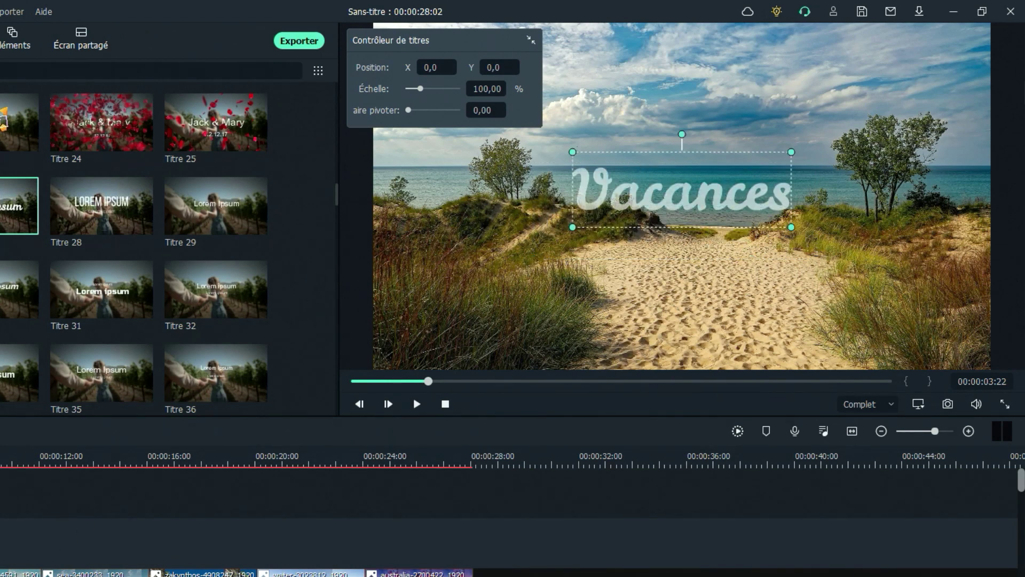
key("Home")
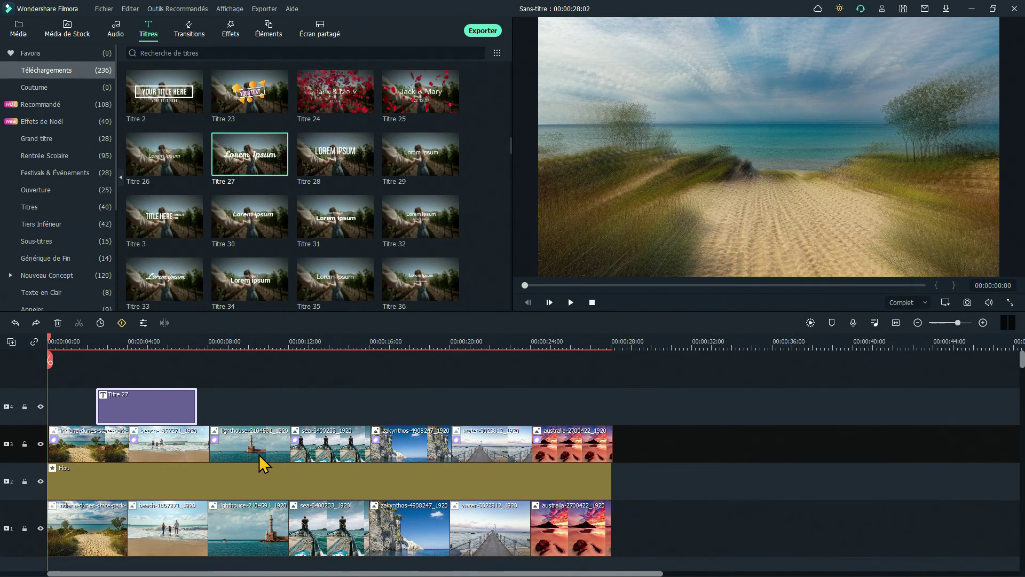
left_click_drag(79, 451, 60, 452)
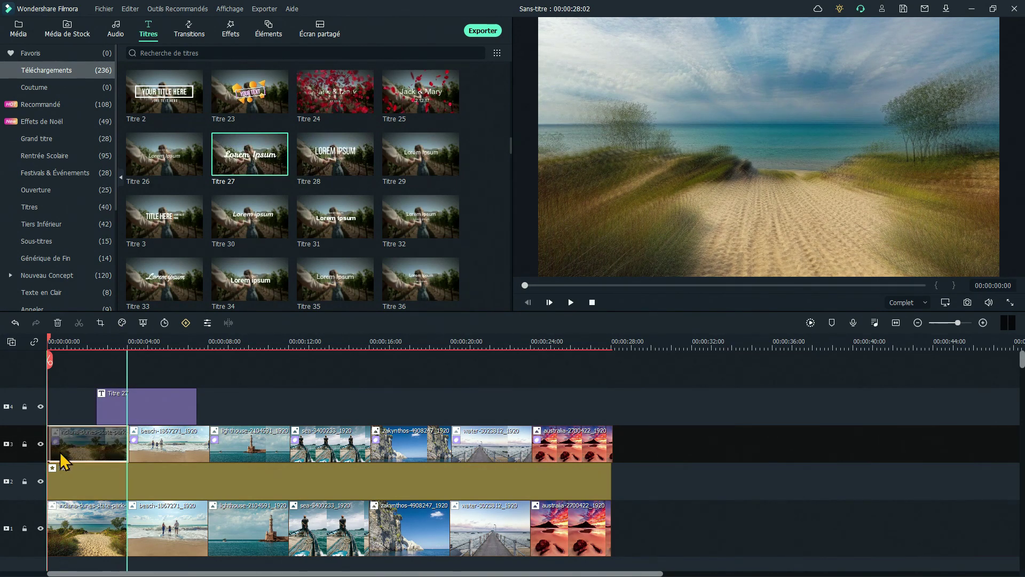
left_click(158, 459)
left_click_drag(155, 456, 153, 456)
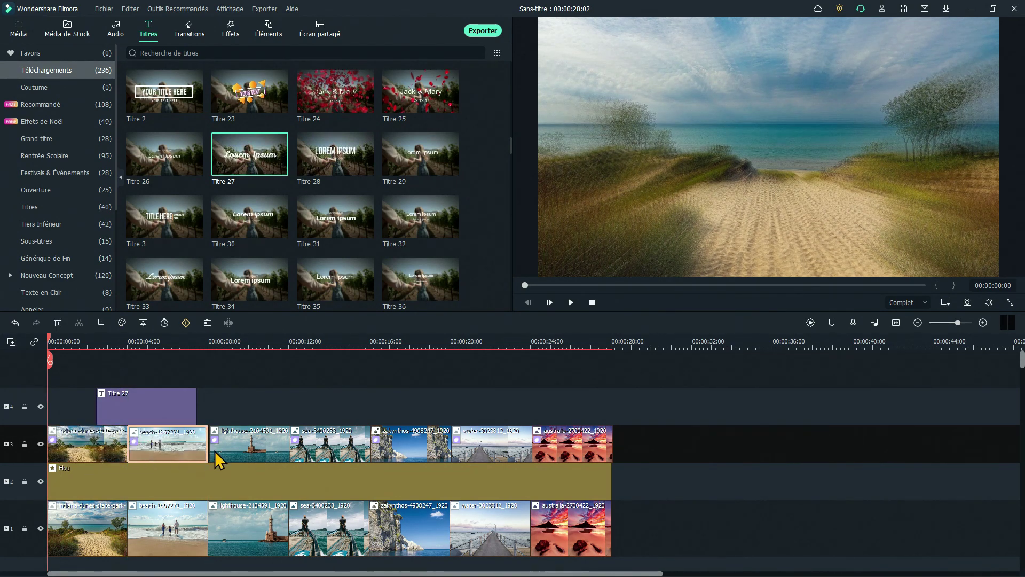
left_click(219, 454)
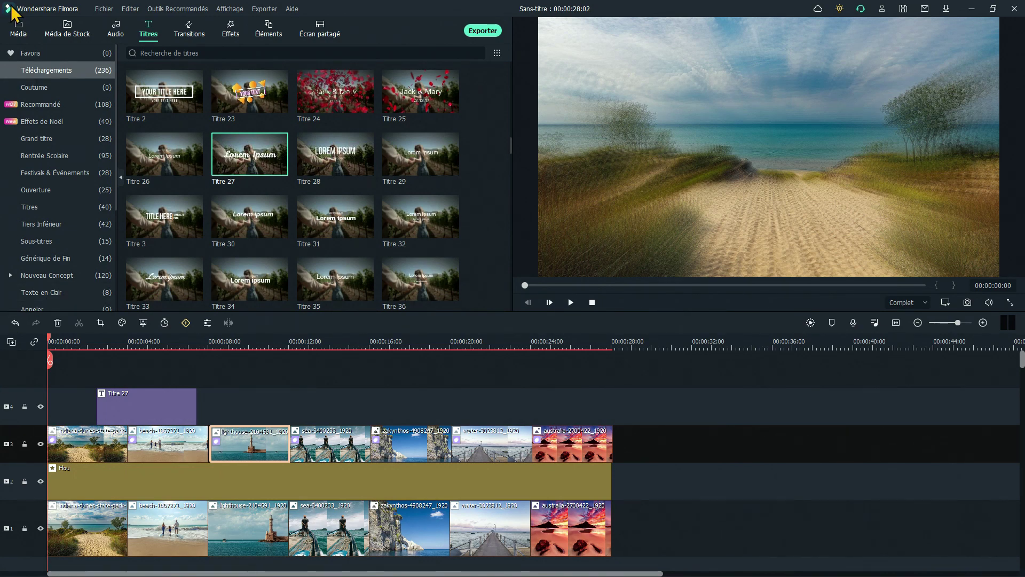
Add the Noir colour sample directly after the last photo on video tracks 1 and 3
left_click(19, 29)
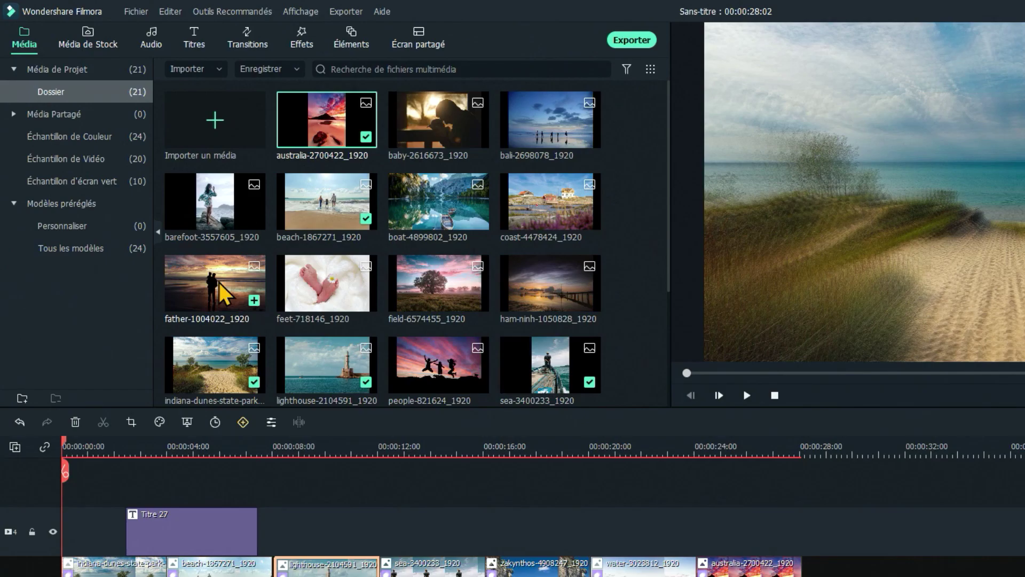
left_click(59, 104)
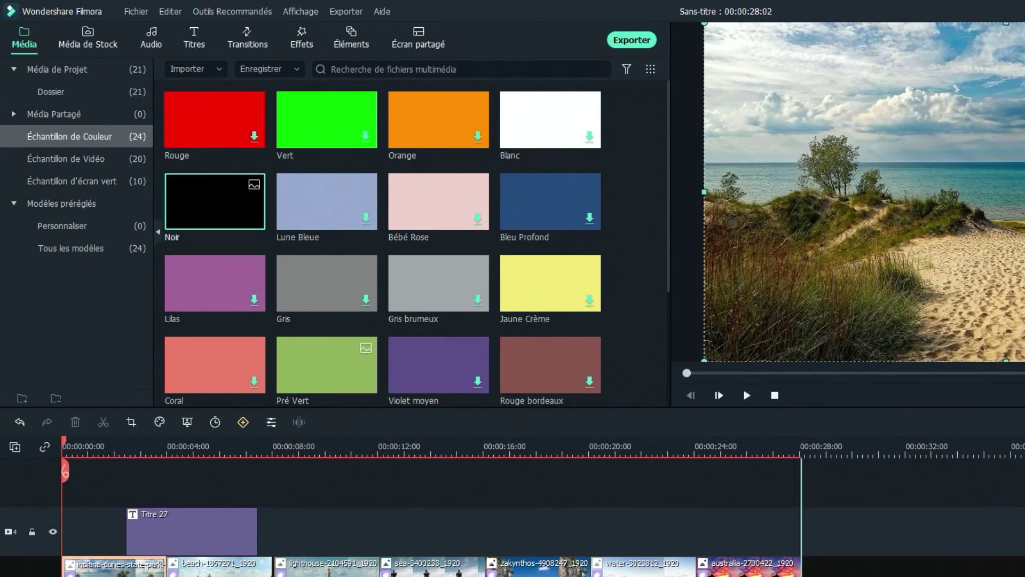
left_click_drag(215, 202, 803, 575)
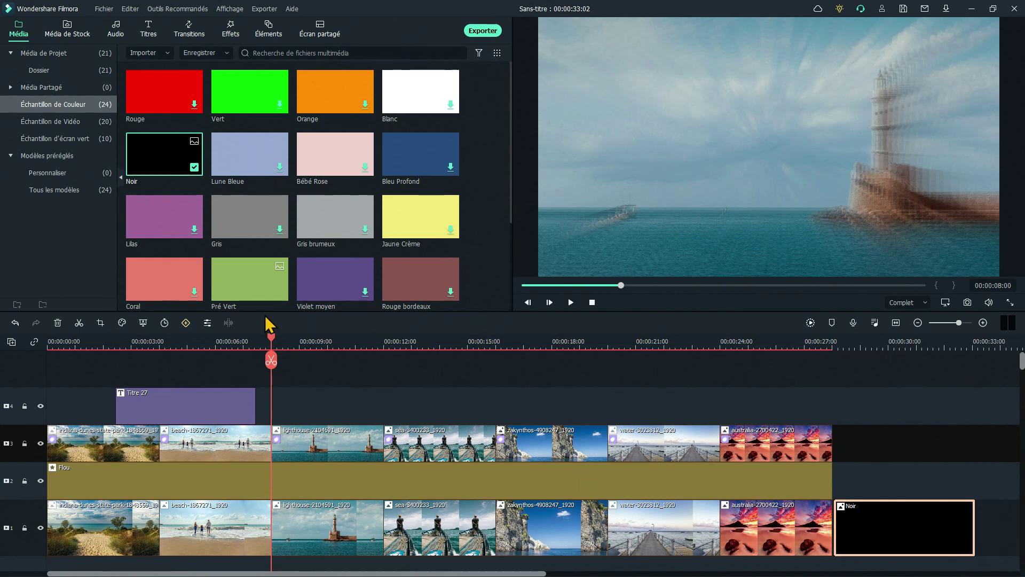
left_click_drag(702, 335, 833, 446)
left_click_drag(646, 342, 612, 359)
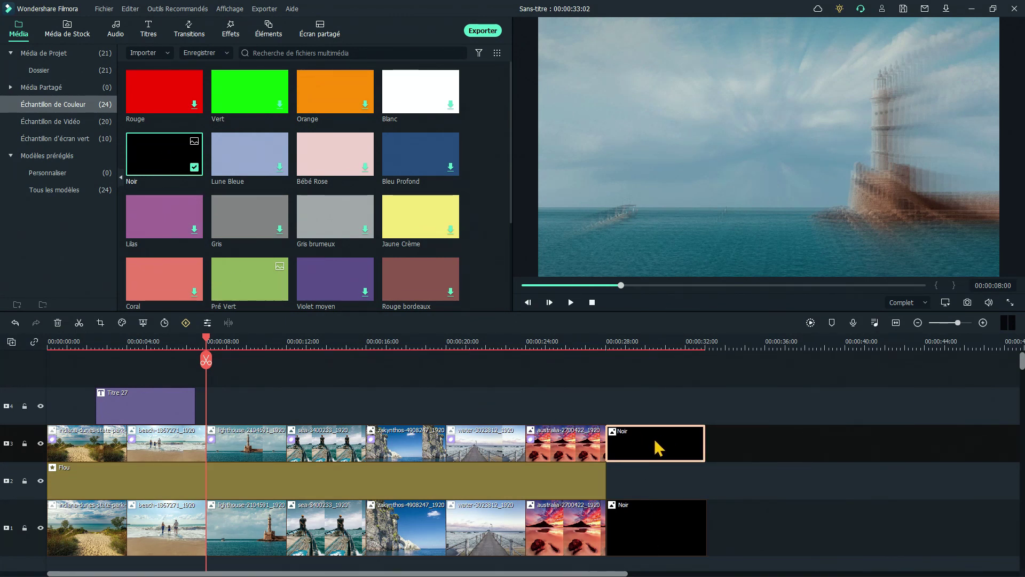
Add the basic Dissoudre transition at the end of the australia-2700422_1920 clip on video track 3
left_click(190, 37)
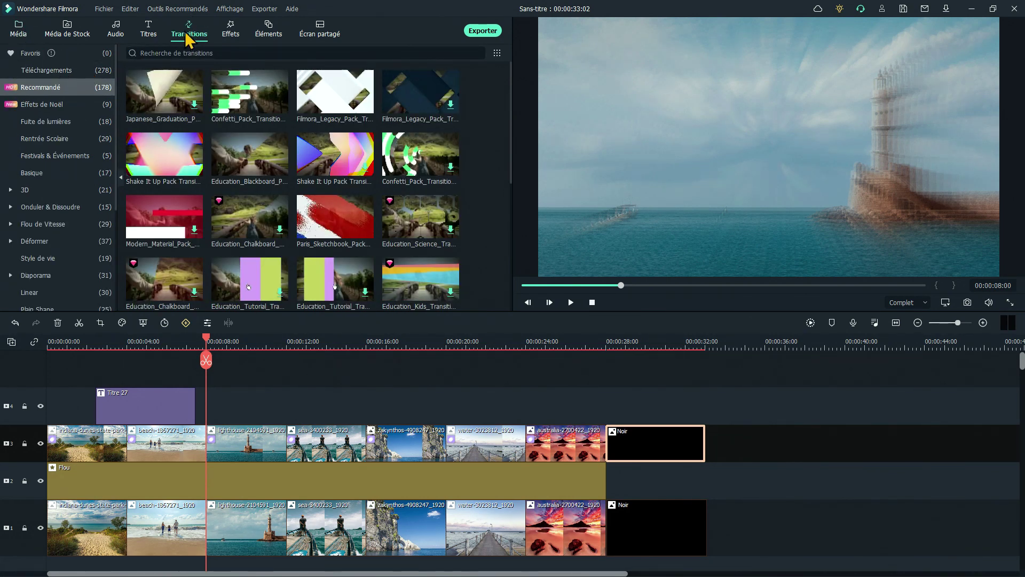
left_click(46, 74)
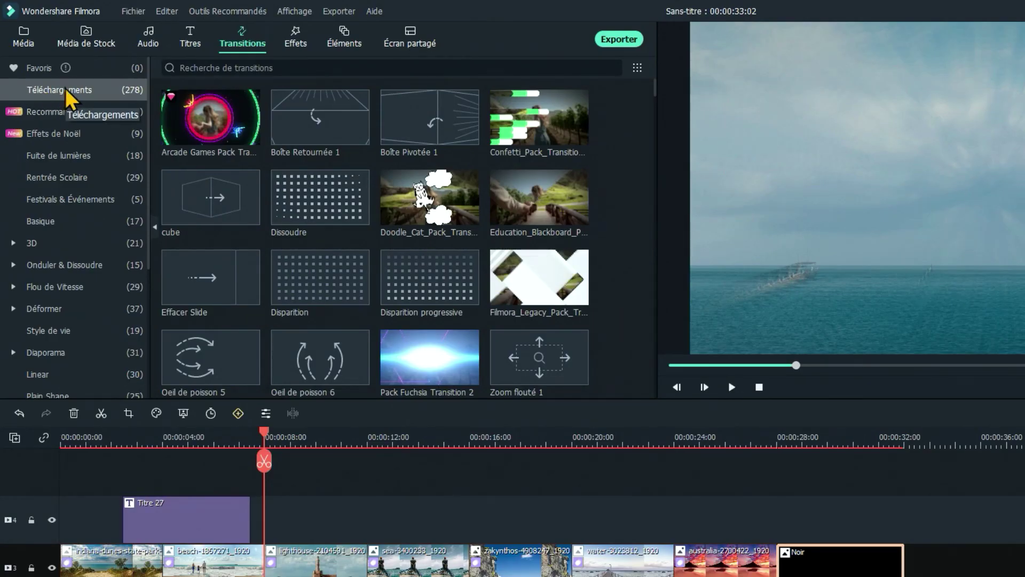
left_click(55, 228)
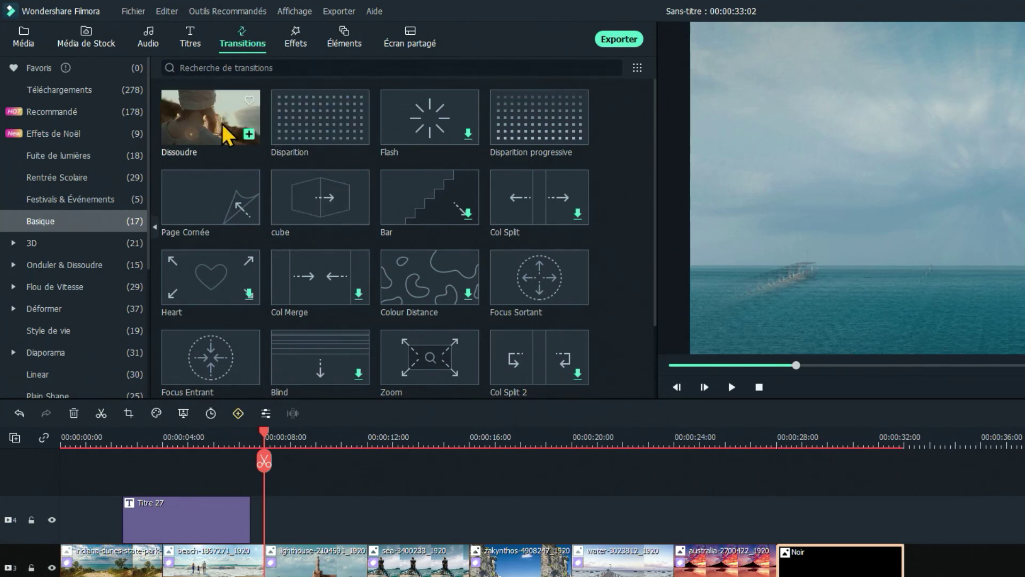
left_click_drag(224, 131, 695, 559)
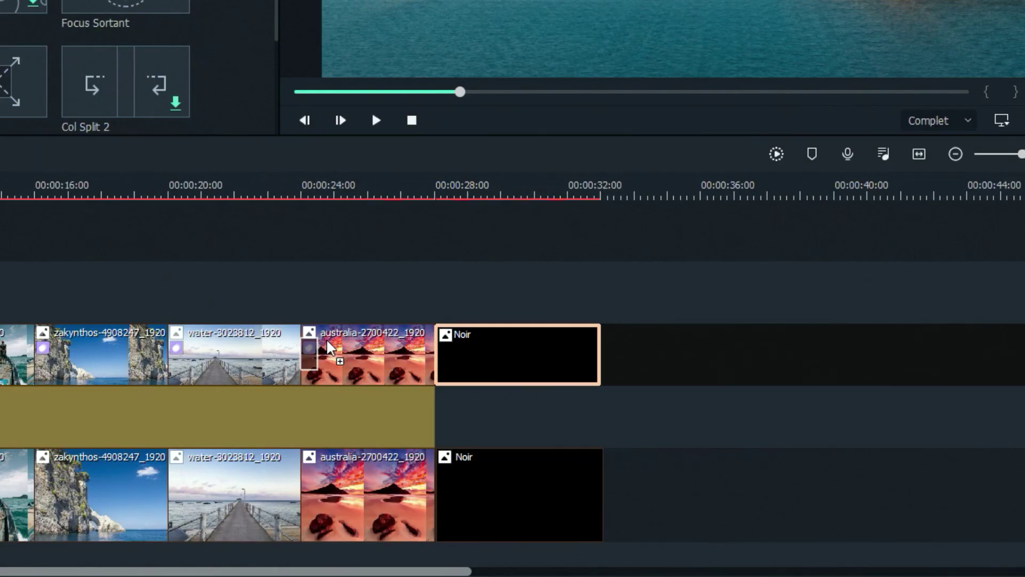
left_click_drag(328, 347, 393, 361)
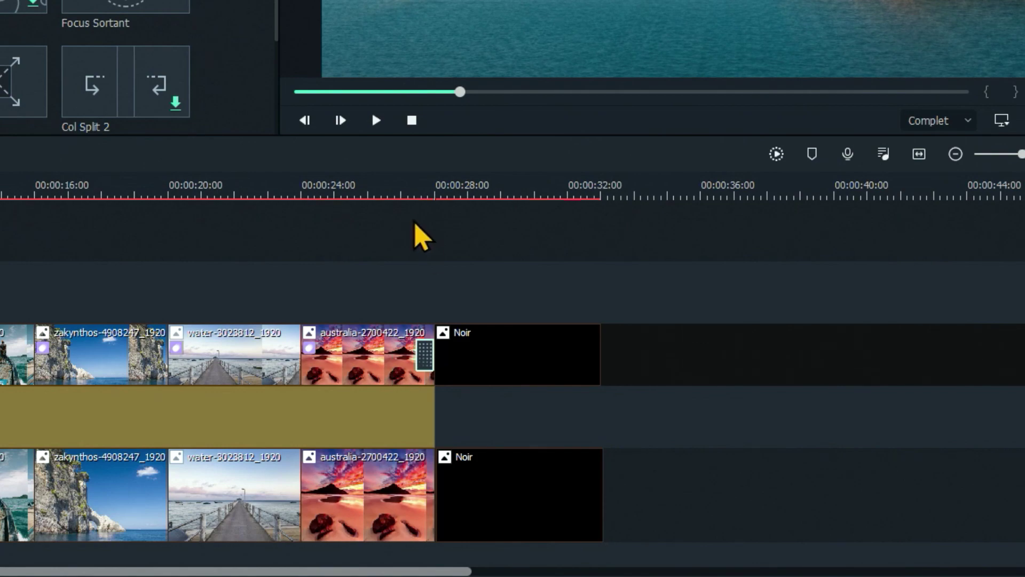
left_click(421, 185)
left_click_drag(493, 193, 674, 201)
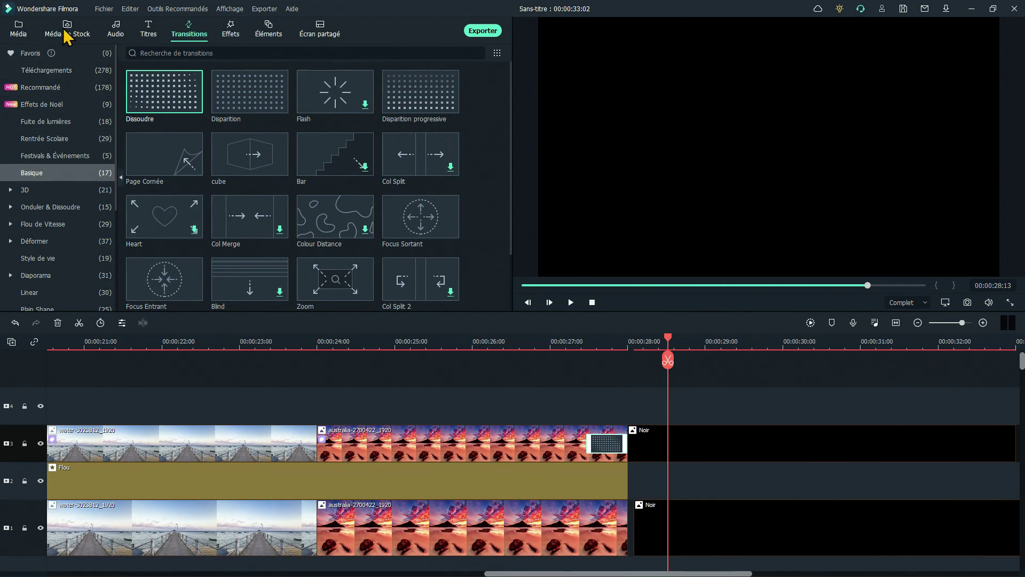
Browse the music library and add the downloaded track Heure d'Eté to audio track 1
left_click(116, 32)
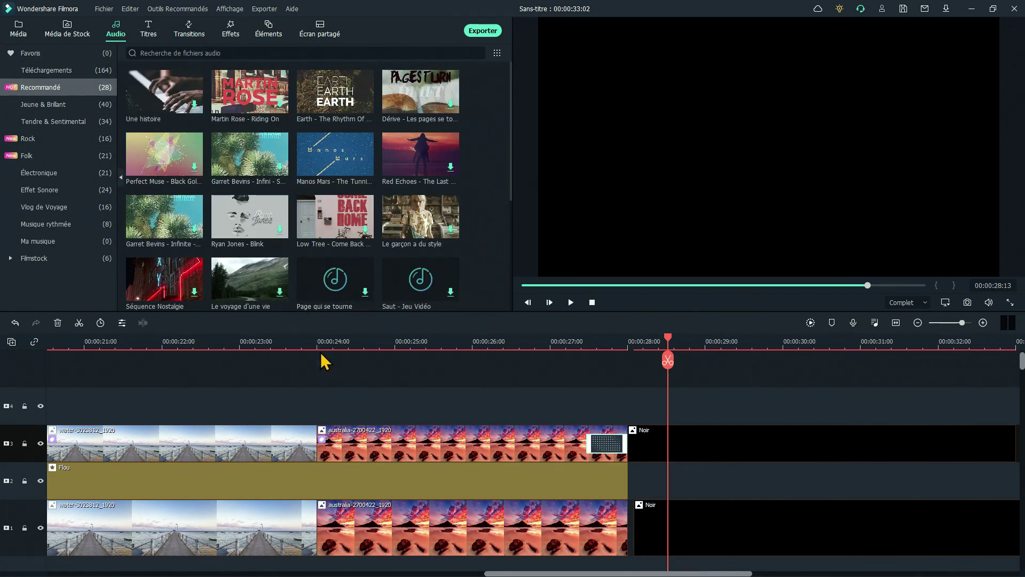
left_click_drag(330, 310, 330, 291)
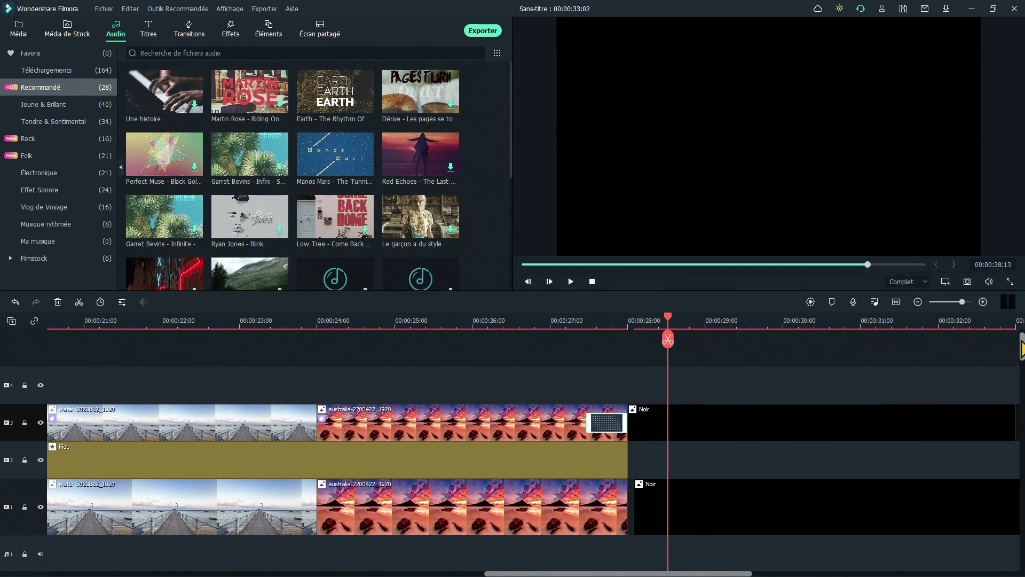
left_click_drag(1022, 350, 1021, 555)
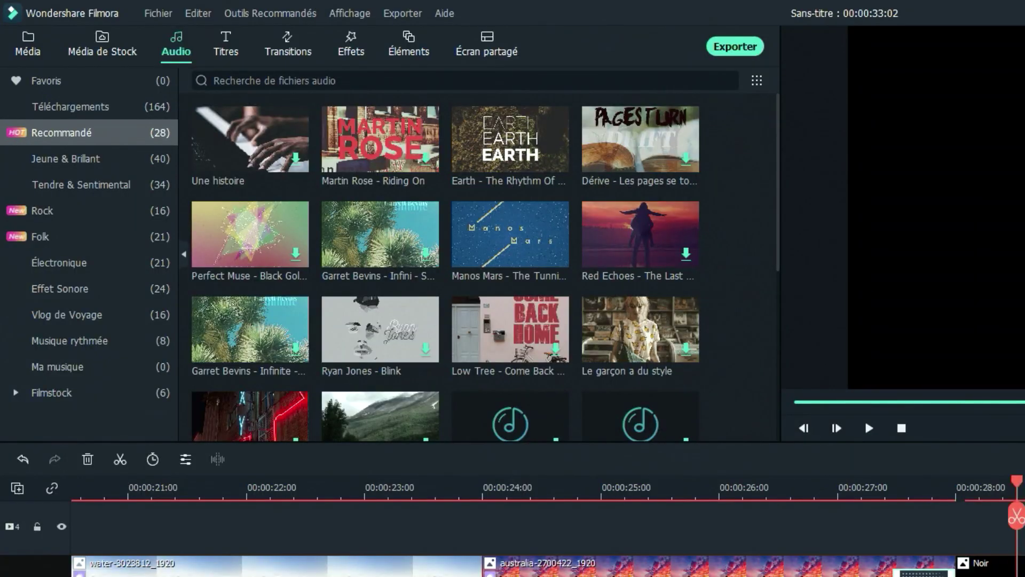
scroll(288, 291, "down", 5)
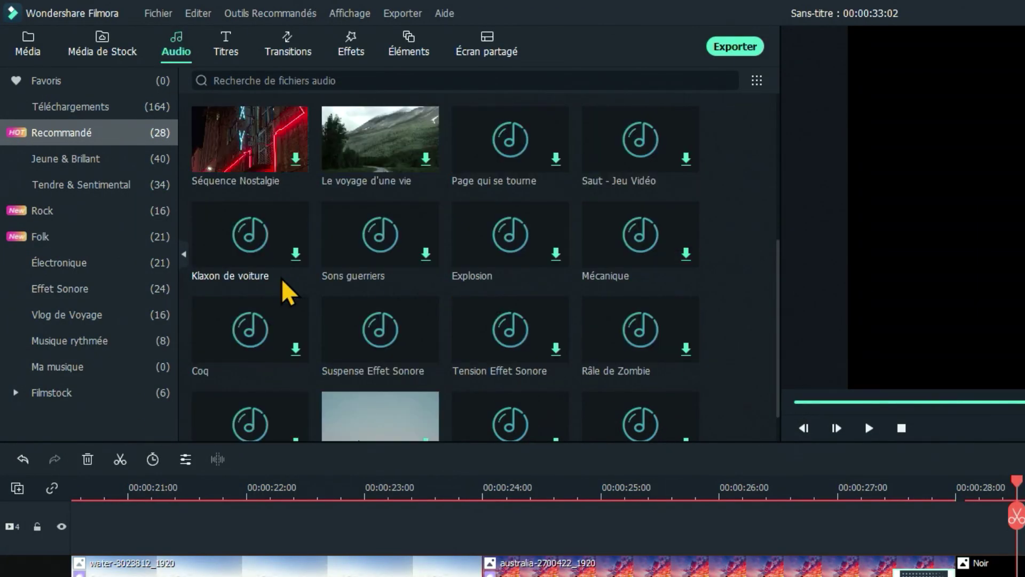
scroll(288, 290, "up", 5)
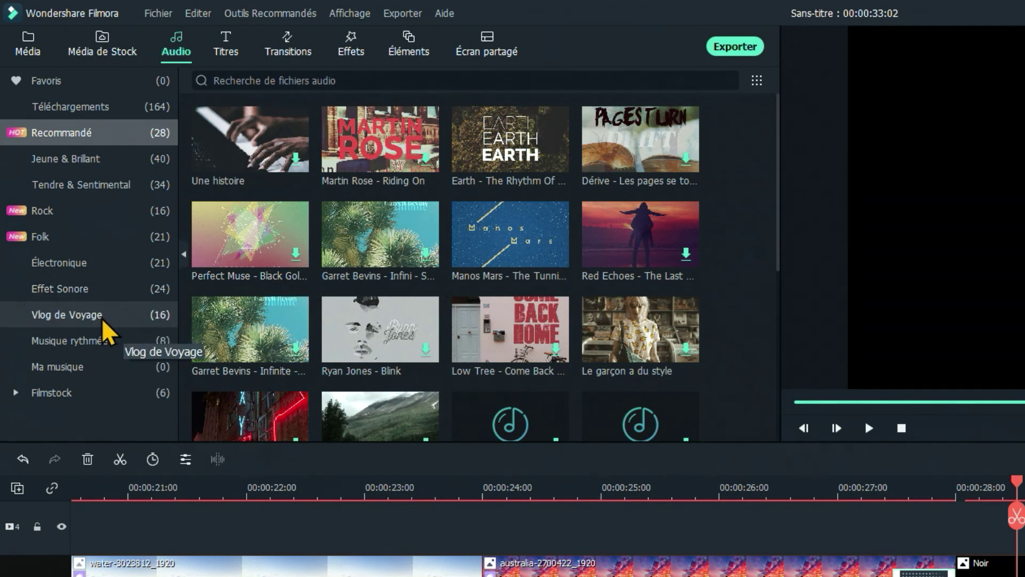
left_click(88, 319)
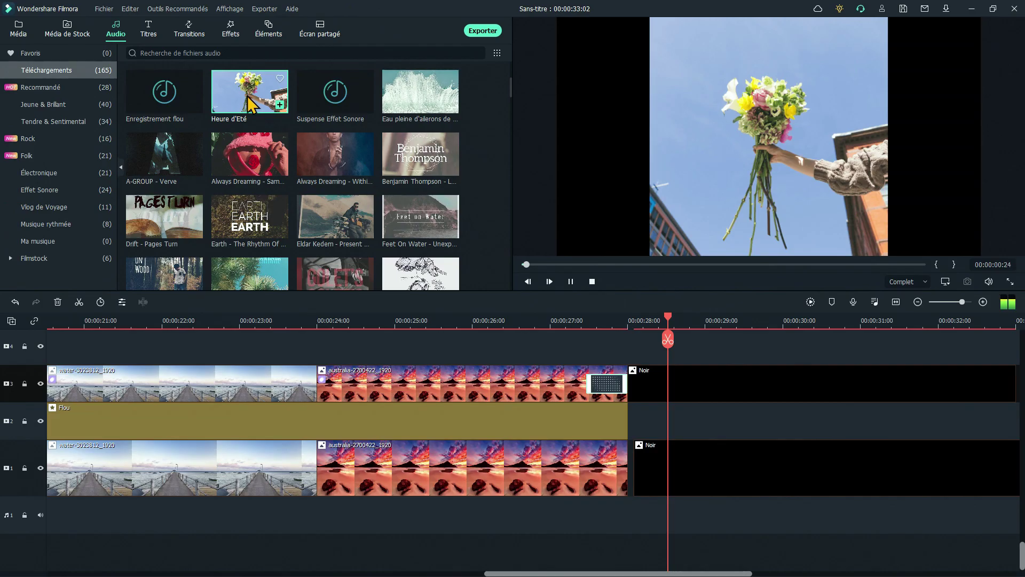
left_click_drag(251, 102, 144, 512)
Align the Heure d'Eté music clip with the start of the slideshow on audio track 1
left_click_drag(365, 316, 106, 307)
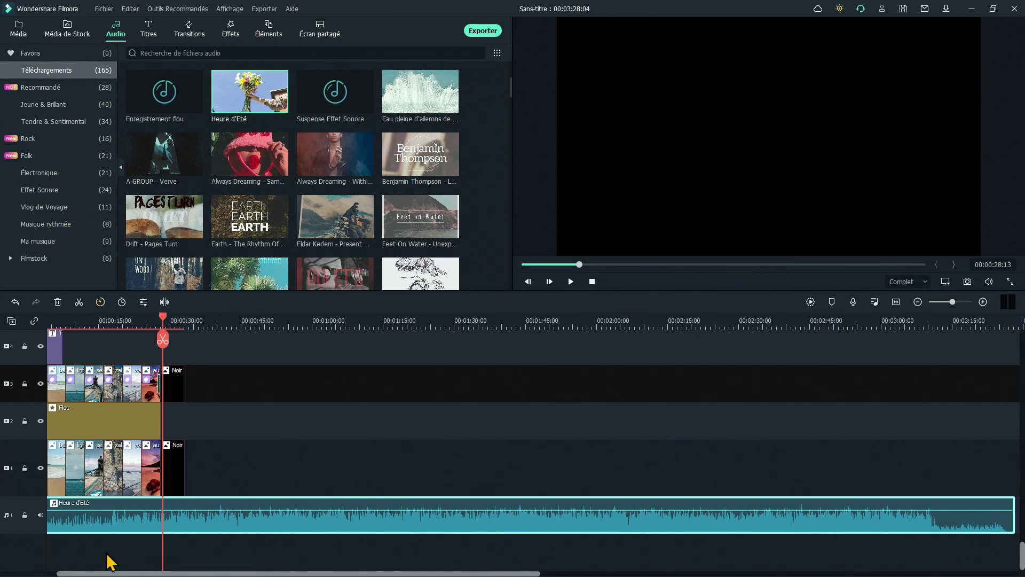
left_click_drag(107, 574, 96, 574)
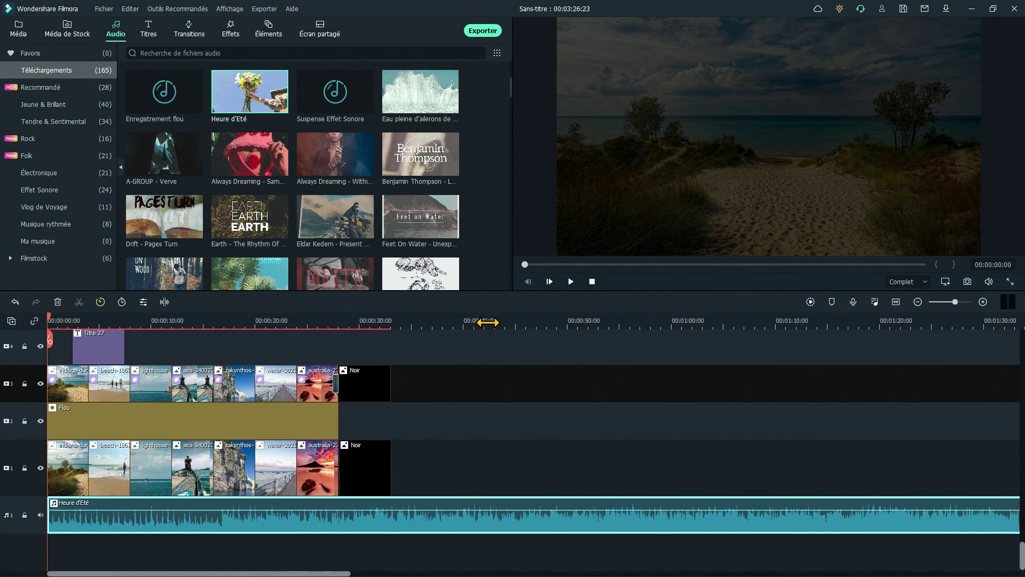
left_click_drag(485, 322, 397, 324)
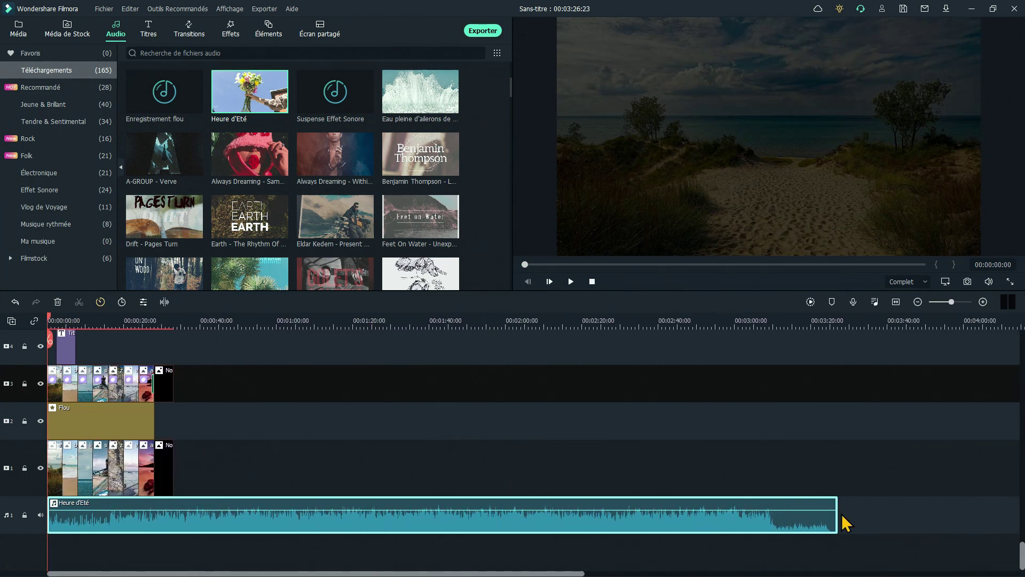
Trim the Heure d'Eté music to the end of the Noir clips at 00:00:33:02 and fade it out from about 00:00:30:15
left_click_drag(837, 514, 175, 526)
scroll(126, 323, "up", 5)
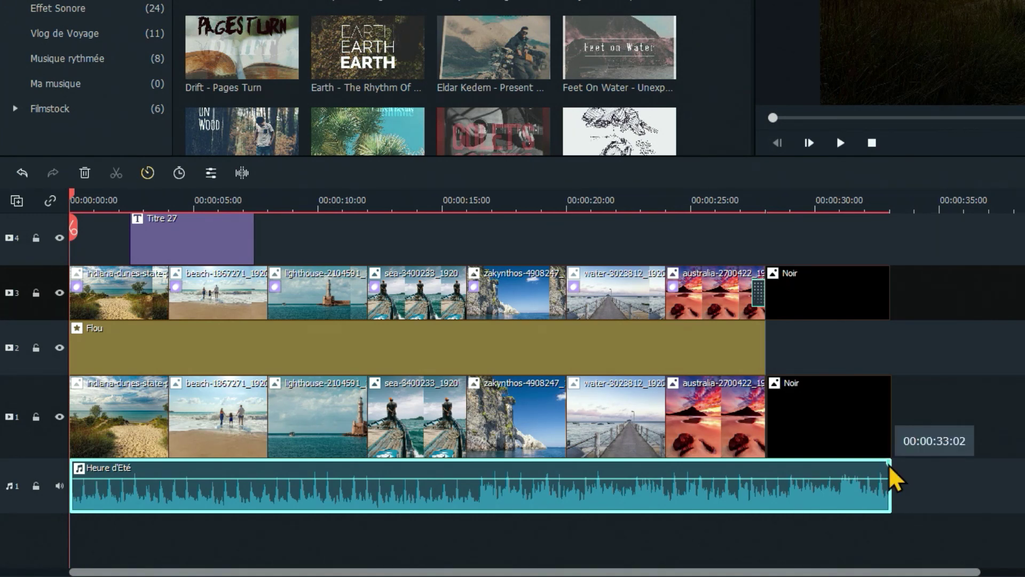
left_click_drag(889, 464, 831, 476)
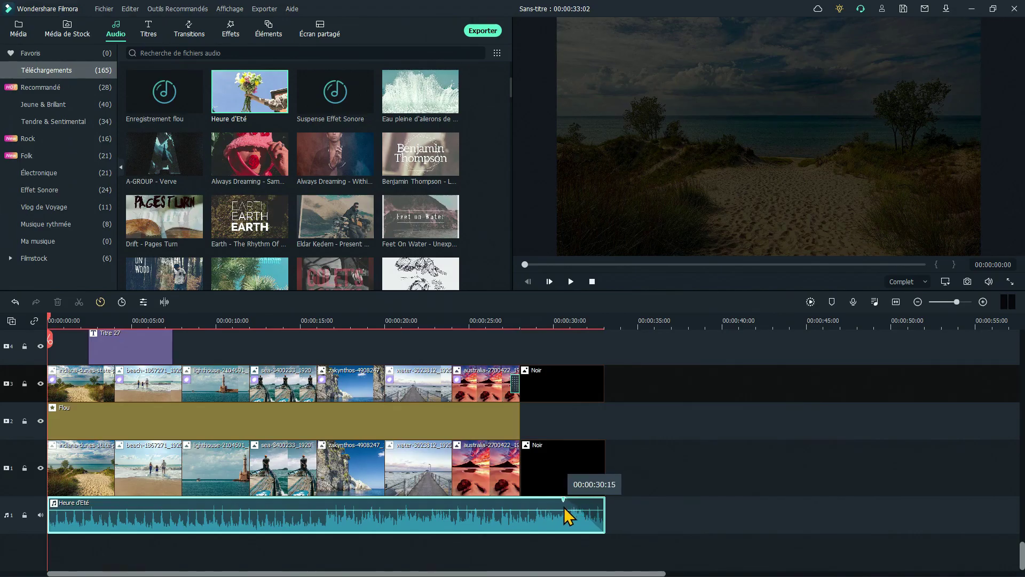
left_click_drag(563, 507, 563, 507)
Play the slideshow from the beginning to check it with its music, and stop the playback
left_click(593, 282)
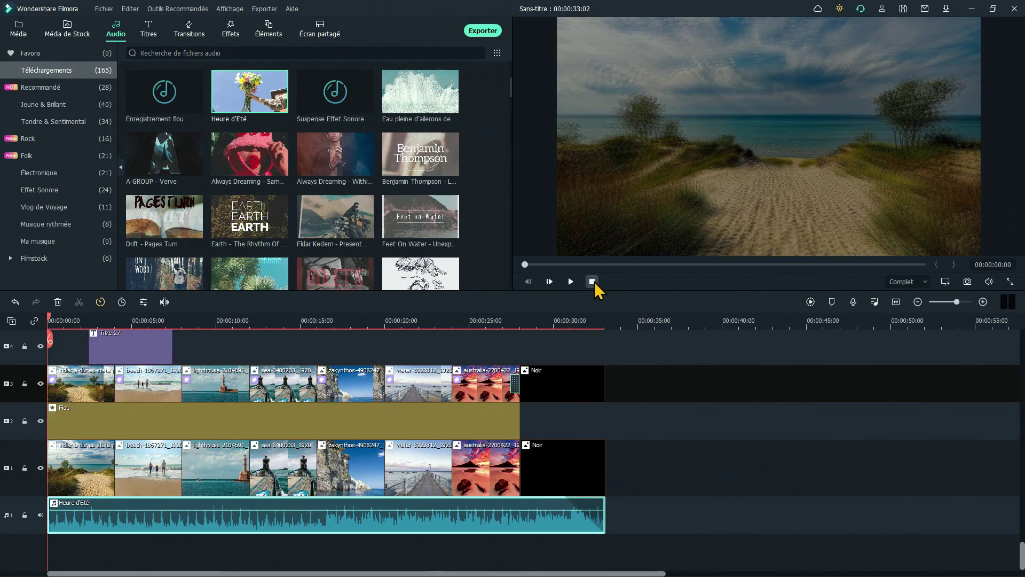
left_click(571, 281)
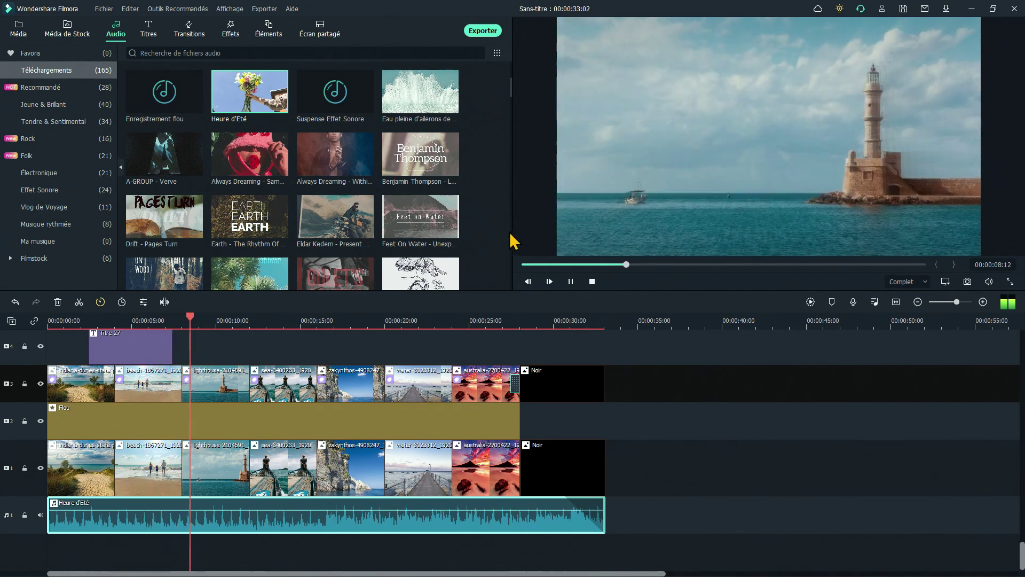
left_click(592, 282)
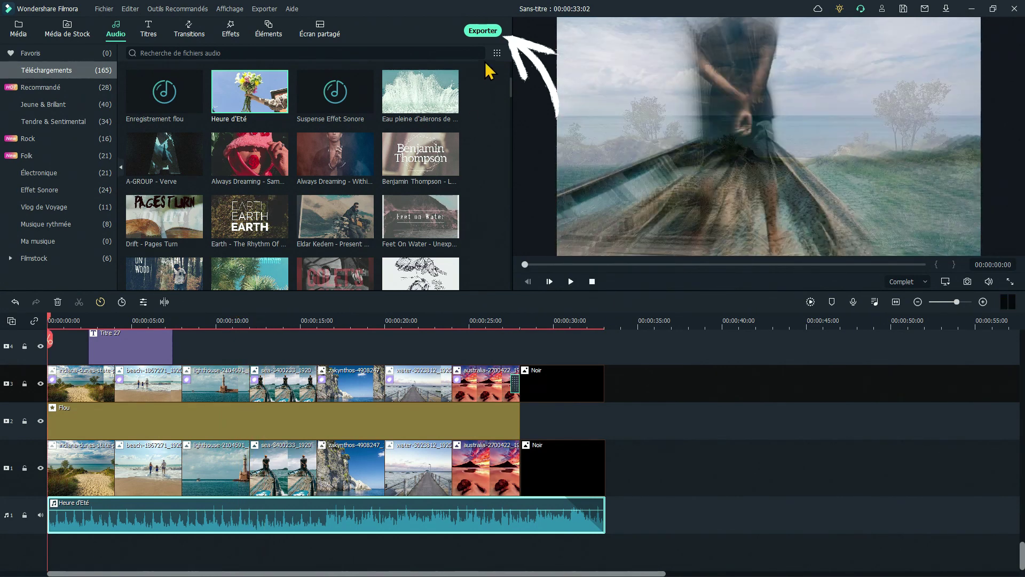
Open the export settings for a local MP4 file and name the video Mes vacances
left_click(483, 31)
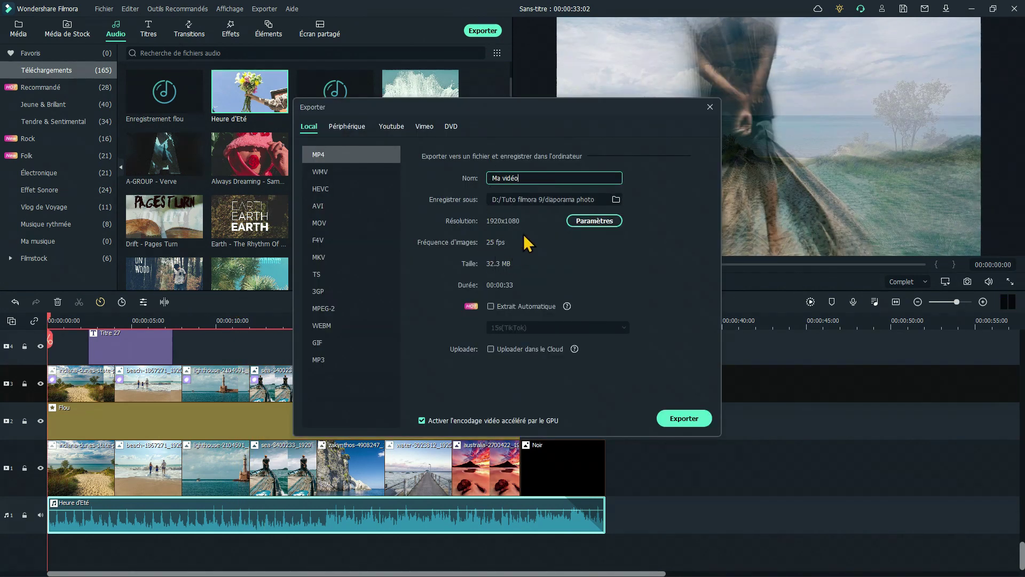
left_click_drag(535, 177, 451, 178)
key("BackSpace")
type("Mes va")
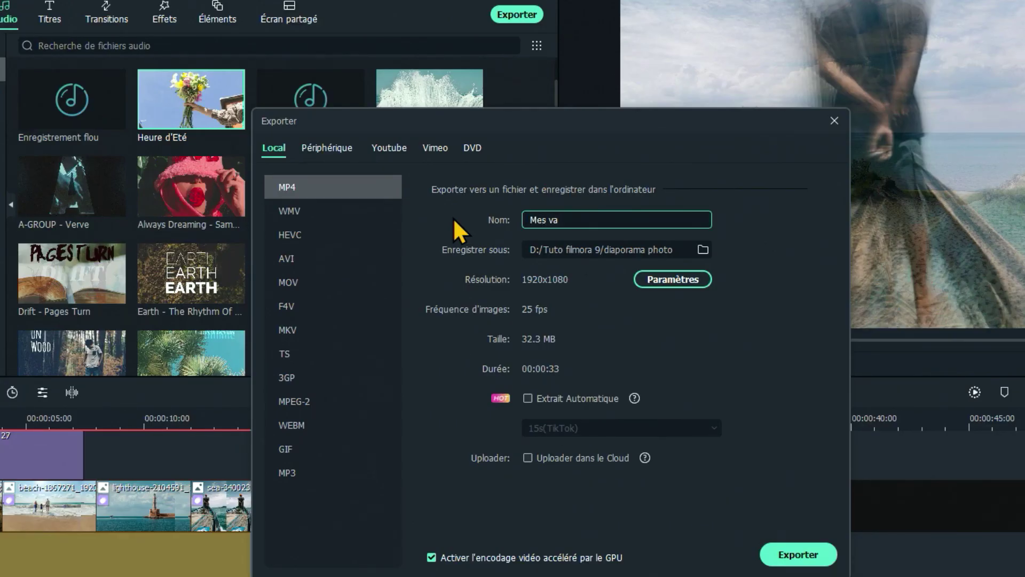
type("cances")
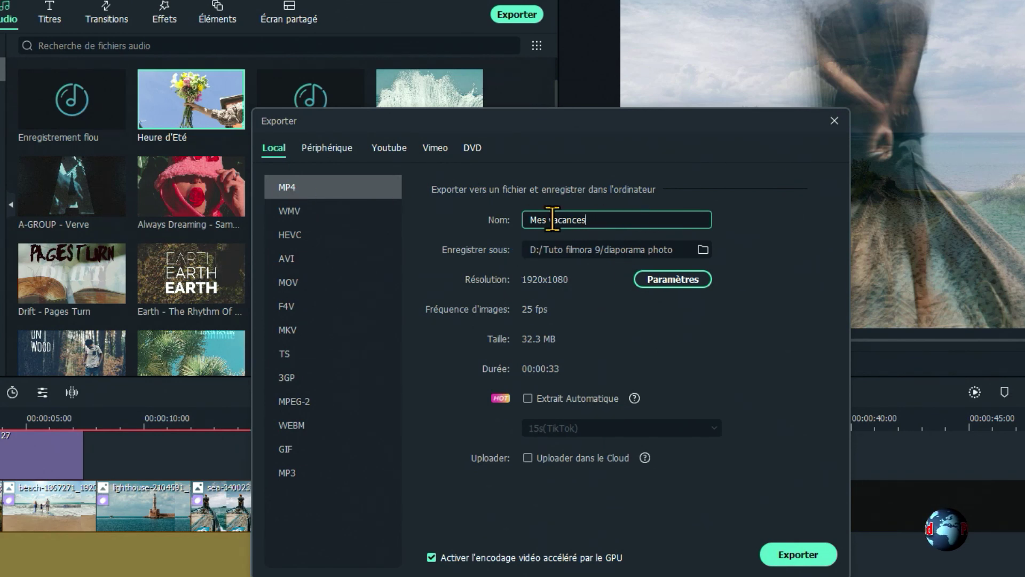
key("ctrl+a")
key("BackSpace")
type("Mes va")
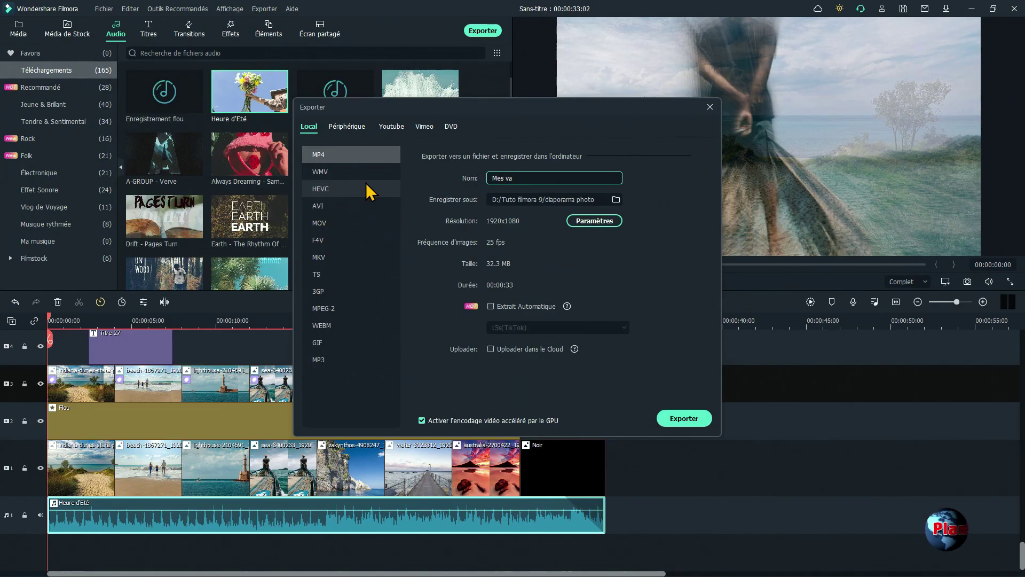
type("nces")
Choose the Vidéo folder inside diaporama photo as the save location and export the slideshow
left_click(618, 201)
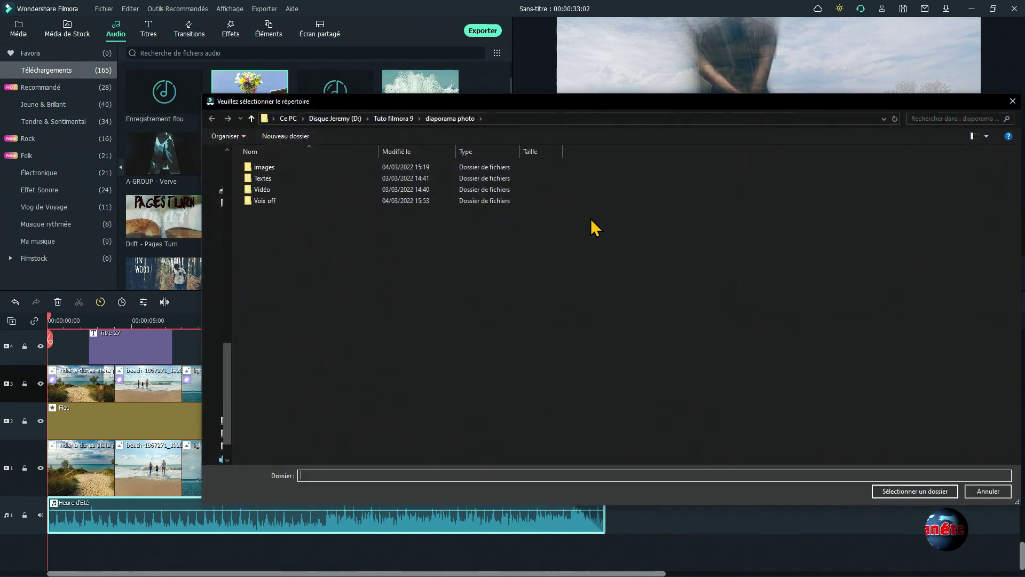
left_click(264, 190)
double_click(264, 189)
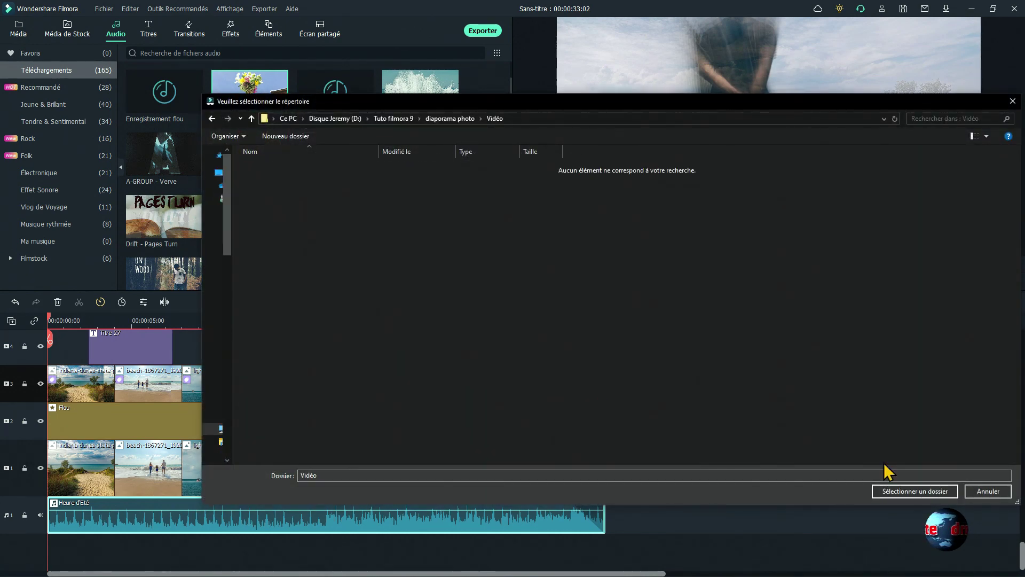
left_click(915, 490)
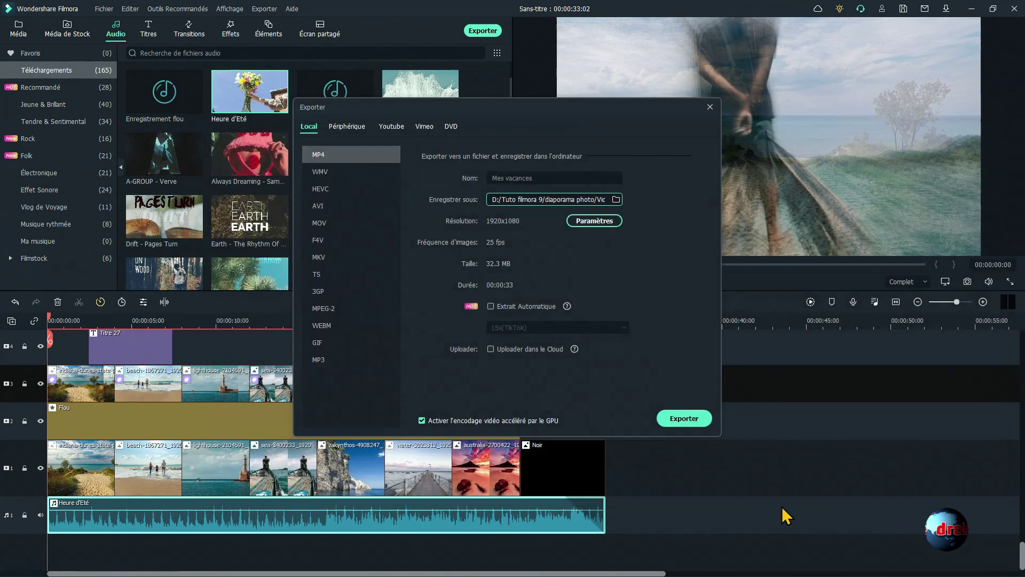
left_click(684, 419)
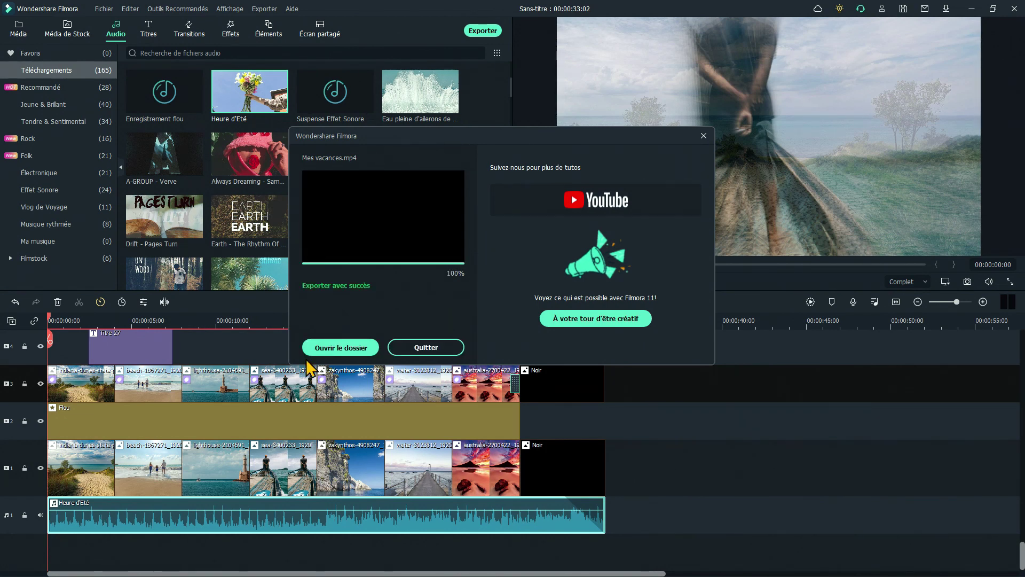
Open the export folder and play the exported Mes vacances video in the media player, pausing it partway through
left_click(340, 347)
double_click(368, 133)
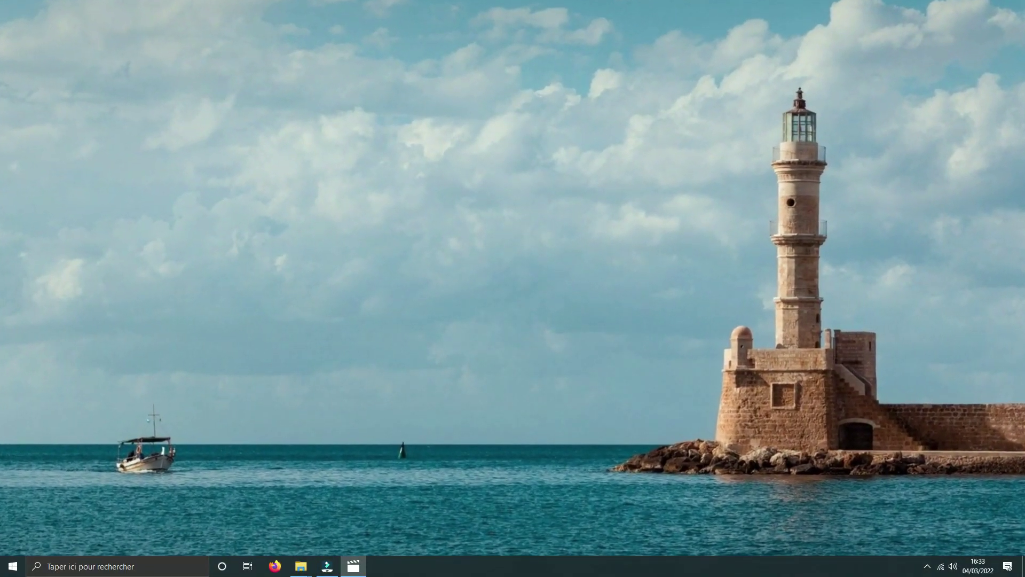
key("space")
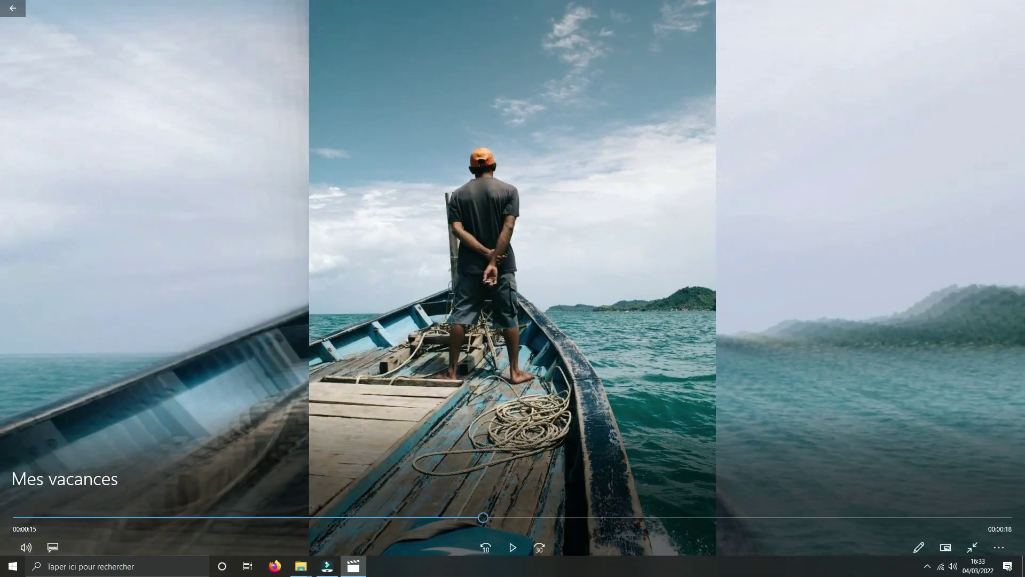